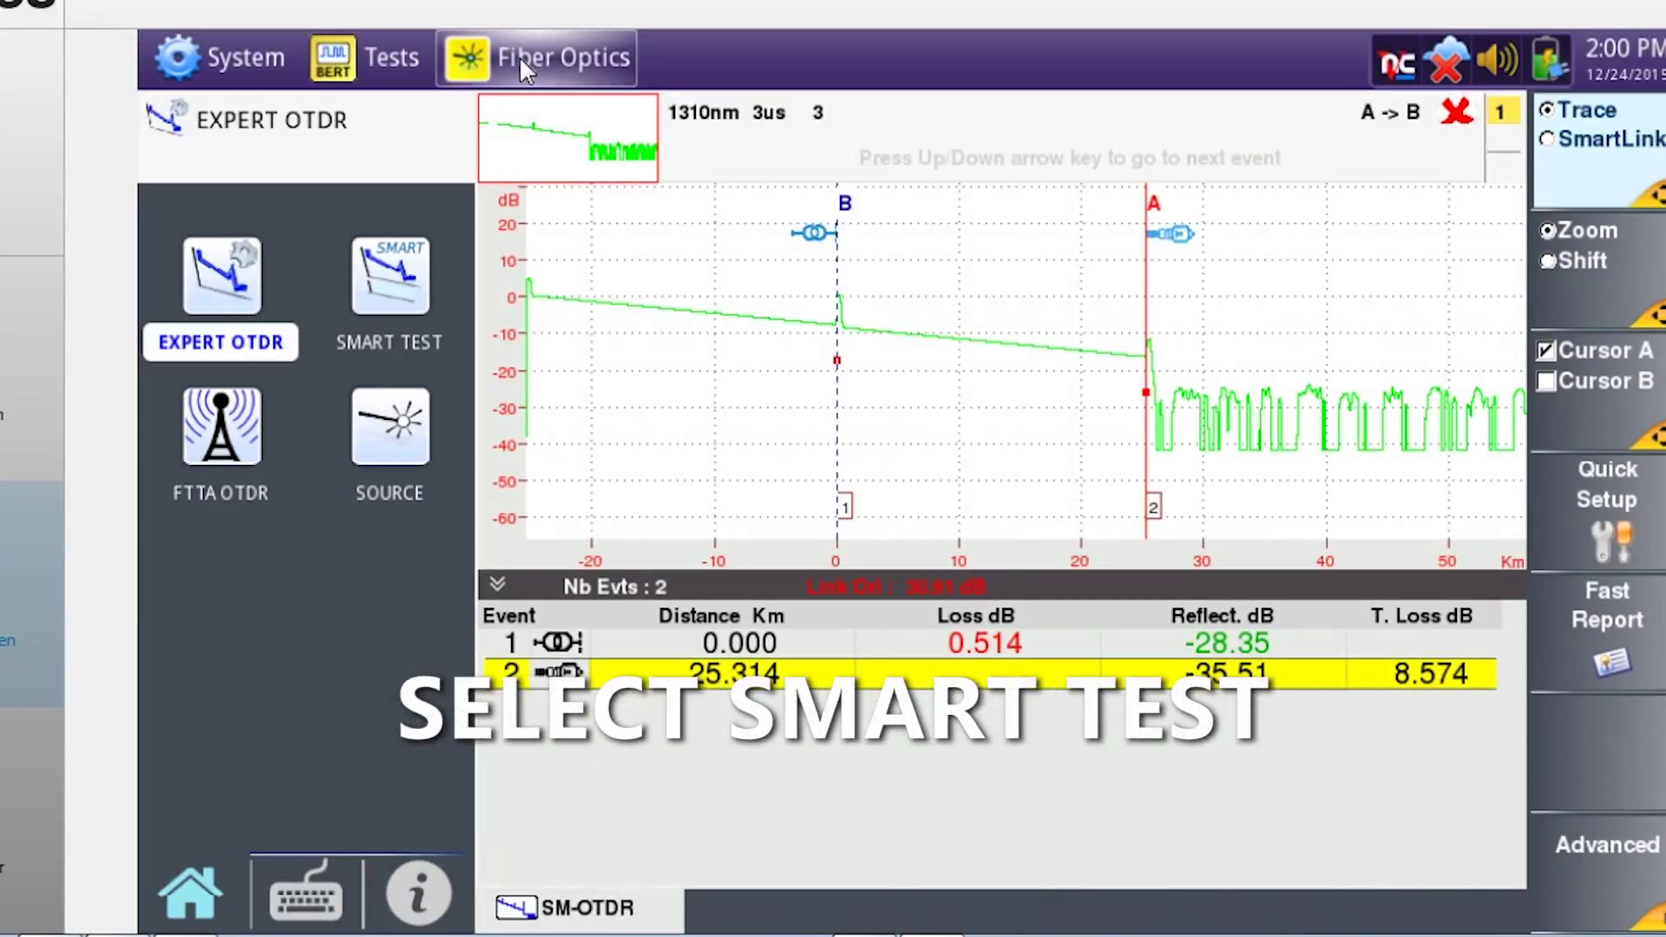
# In Smart Test, create a new folder 'Generic Cell Site Setup' under config
pyautogui.click(382, 280)
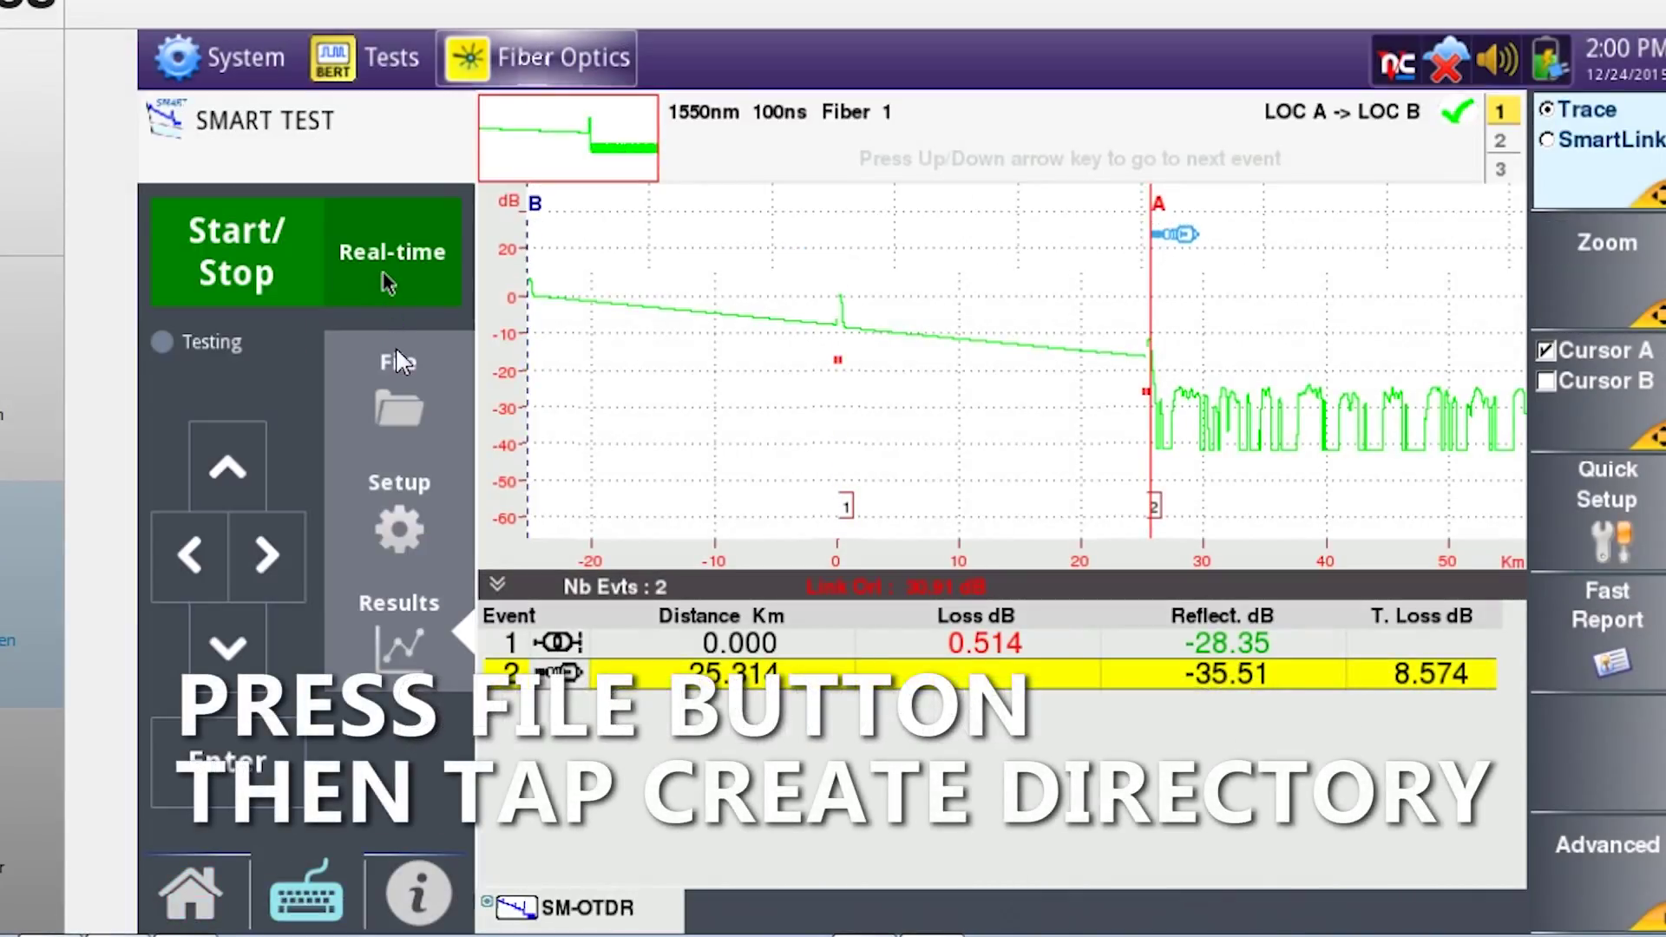
pyautogui.click(398, 410)
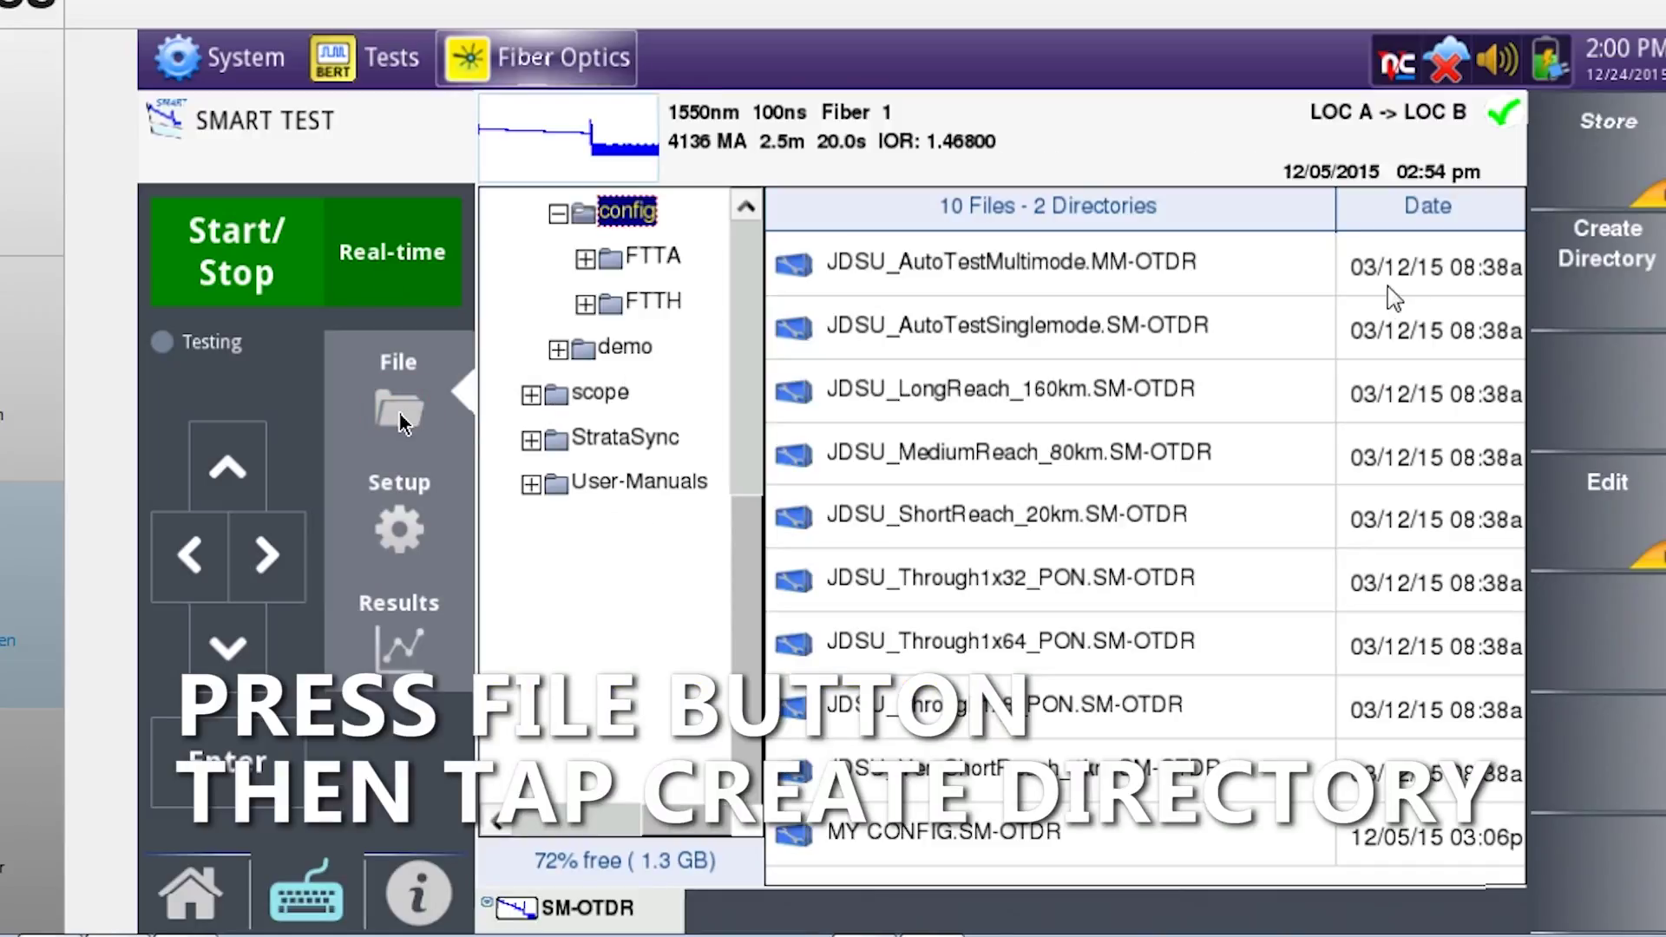
pyautogui.click(1611, 246)
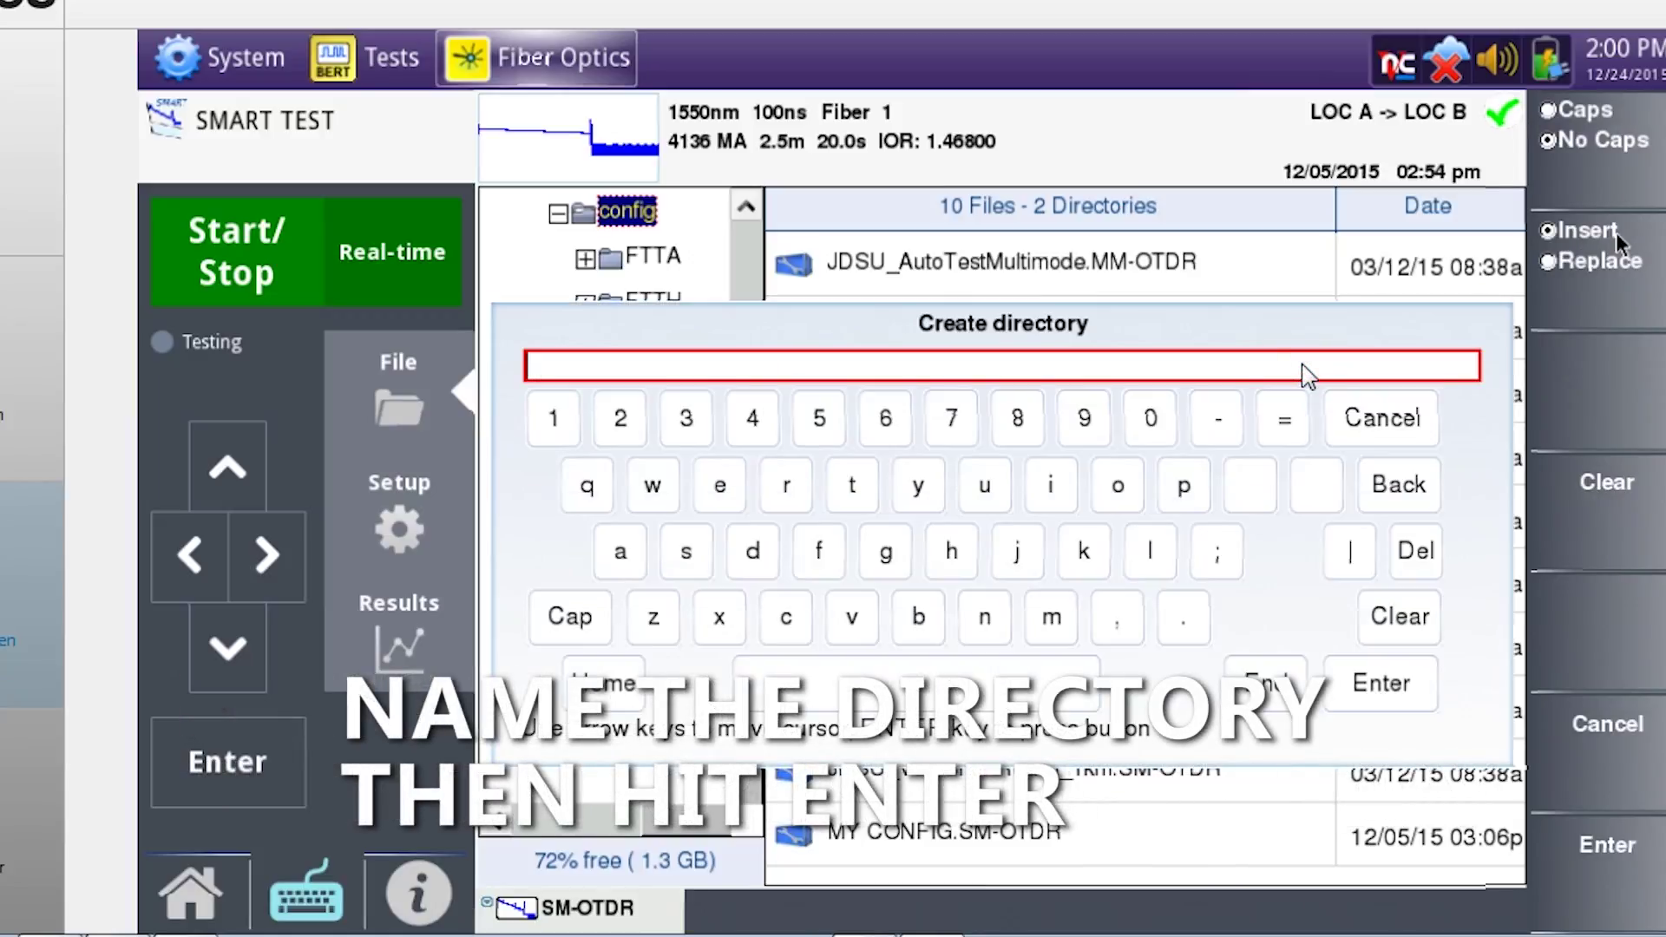
pyautogui.write('Generic Cell Site Setup')
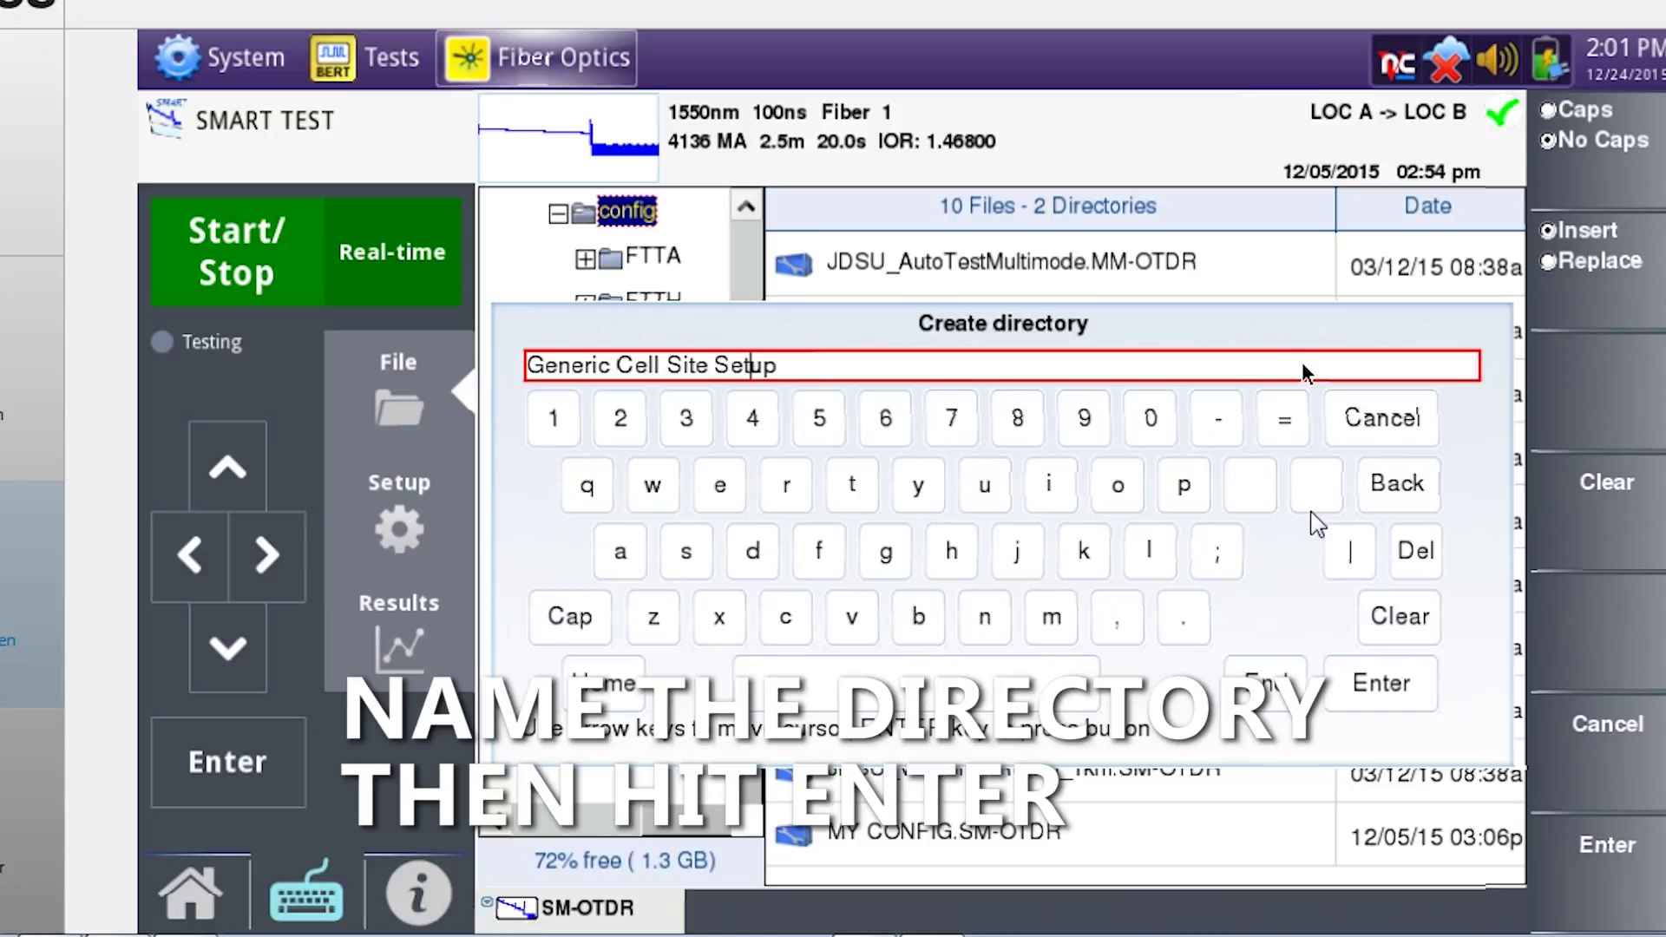
pyautogui.click(1393, 699)
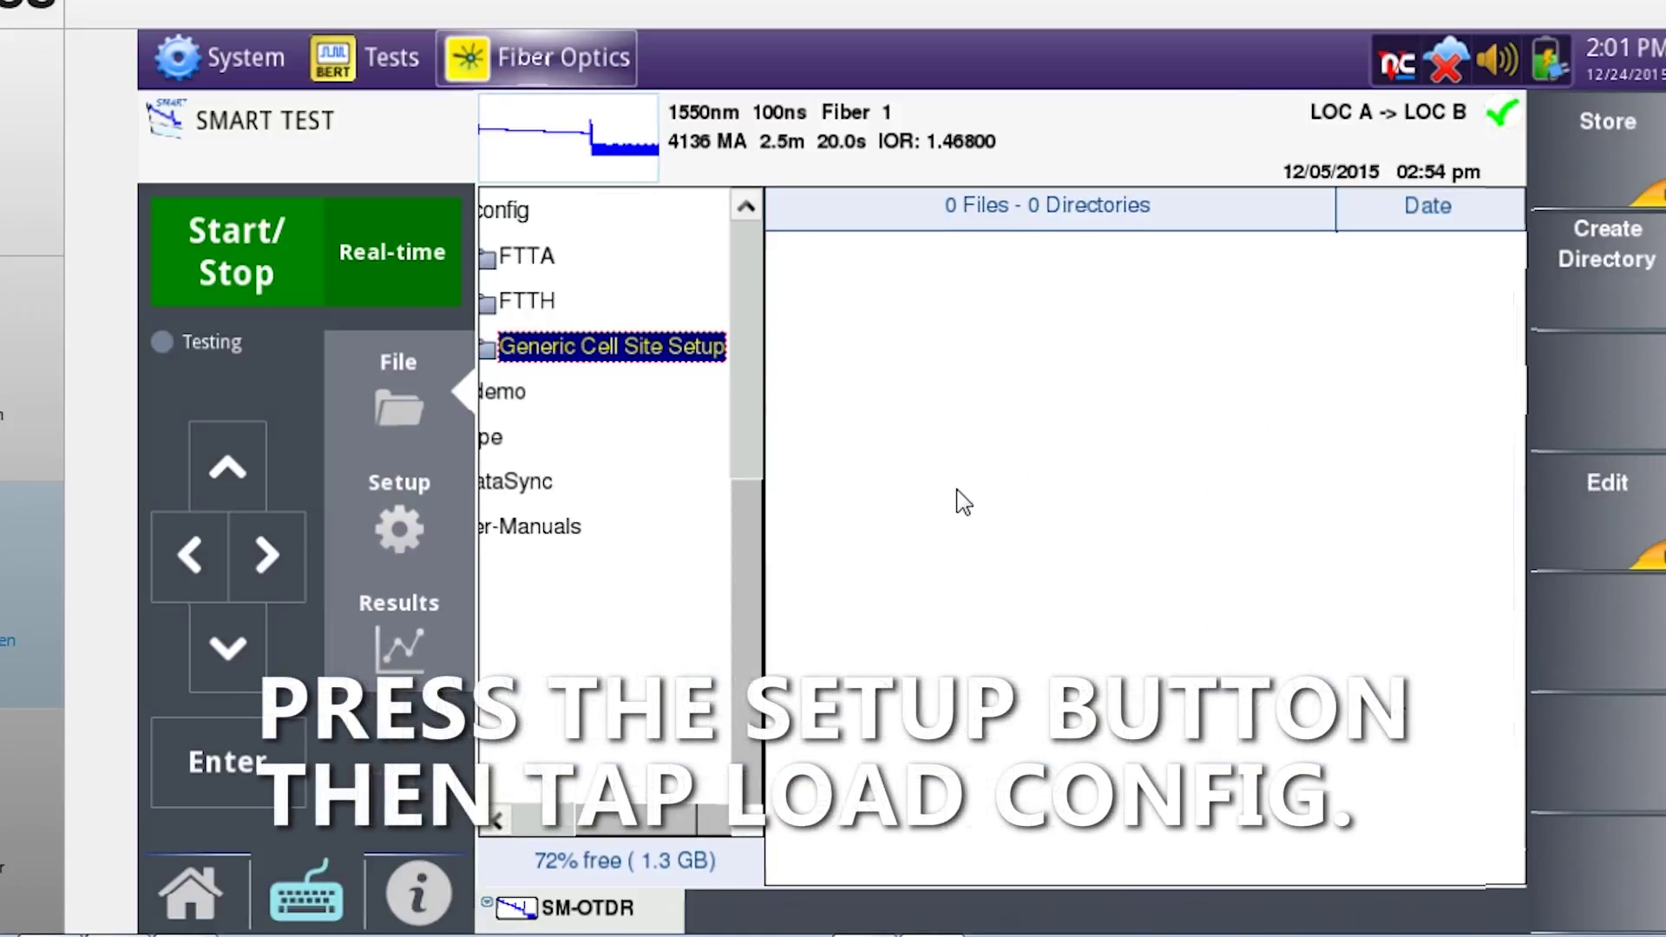
# Load JDSU_AutoTestSinglemode.SM-OTDR from fiber > config as the Smart Test configuration
pyautogui.click(397, 525)
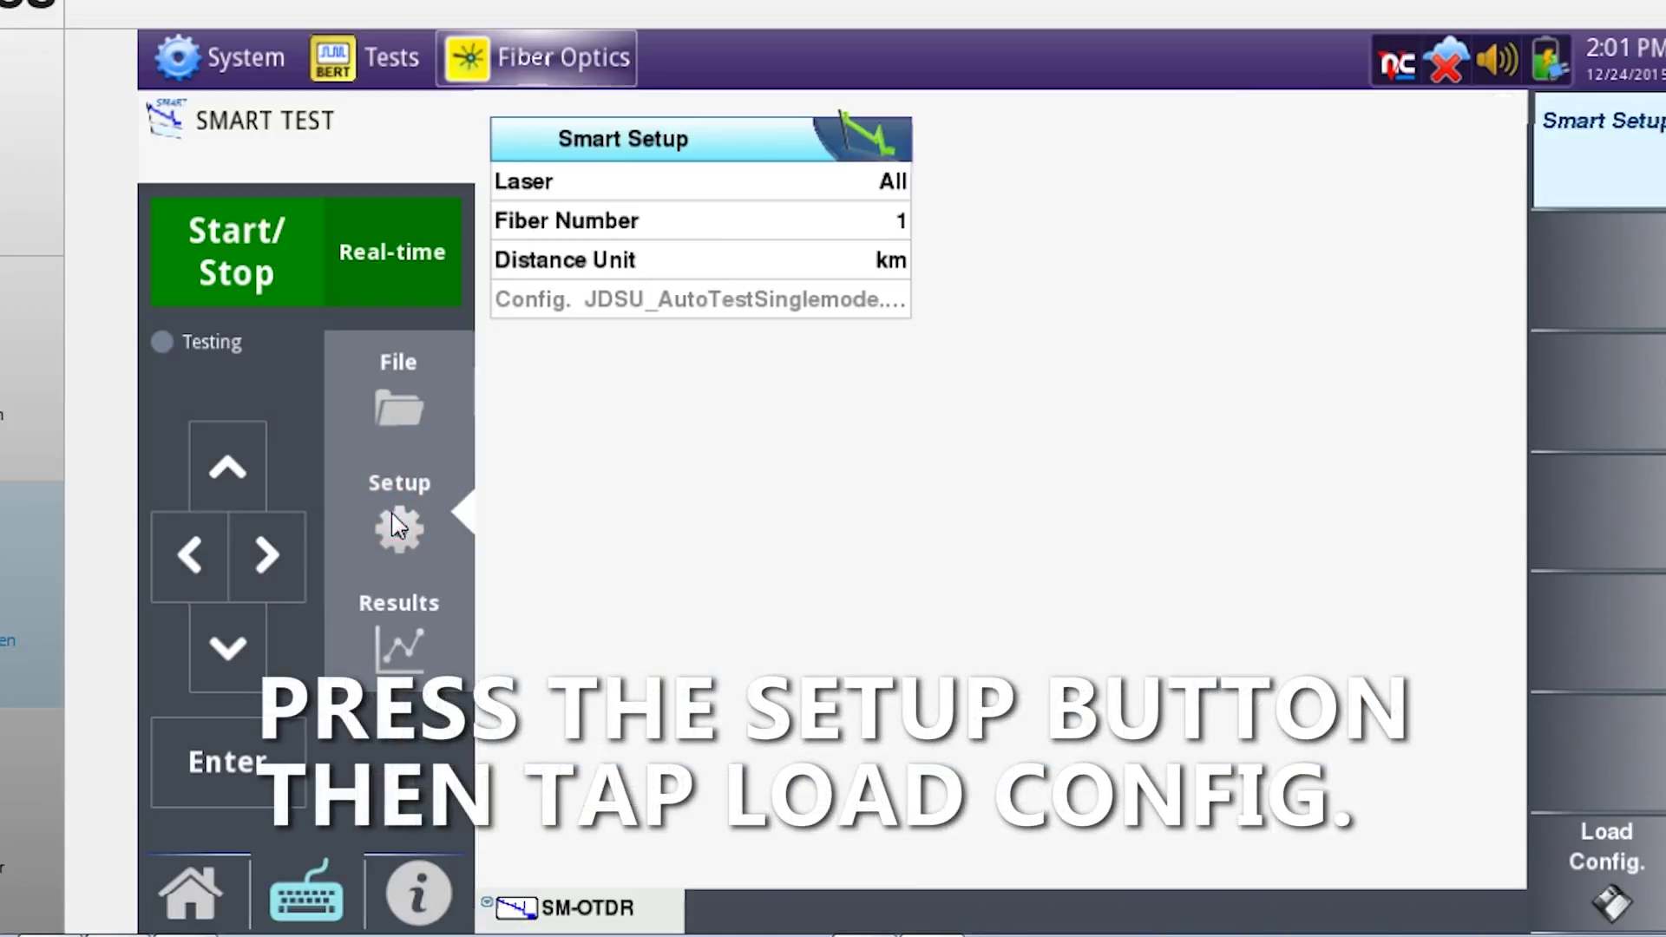
pyautogui.click(1610, 854)
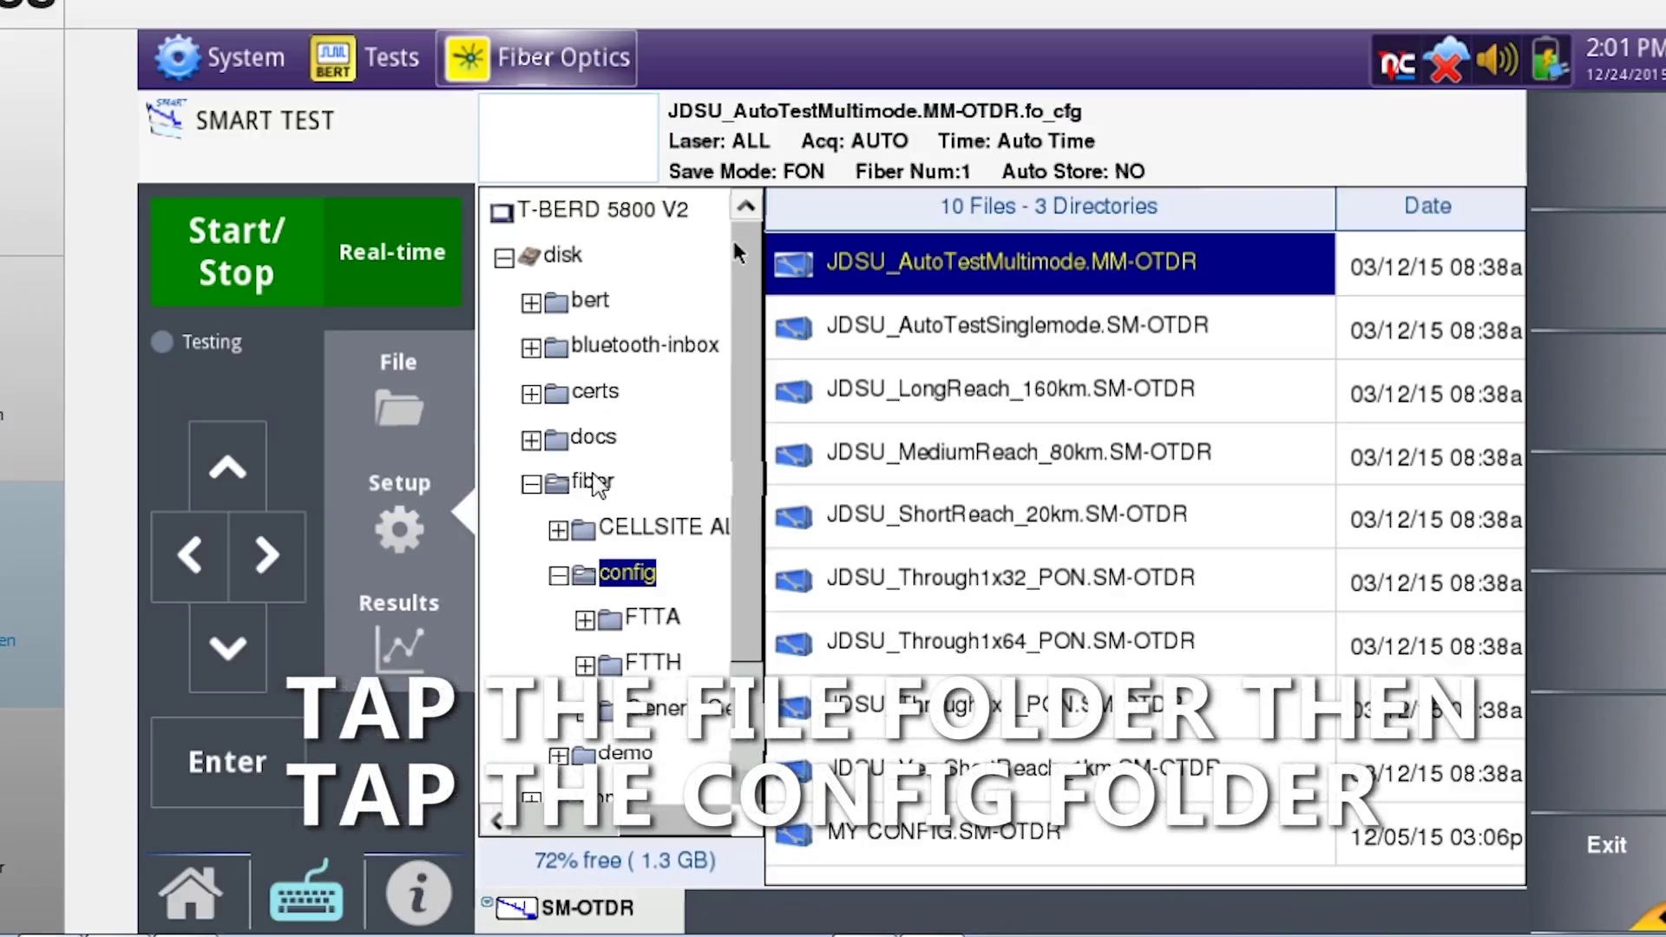
pyautogui.click(588, 484)
pyautogui.click(620, 577)
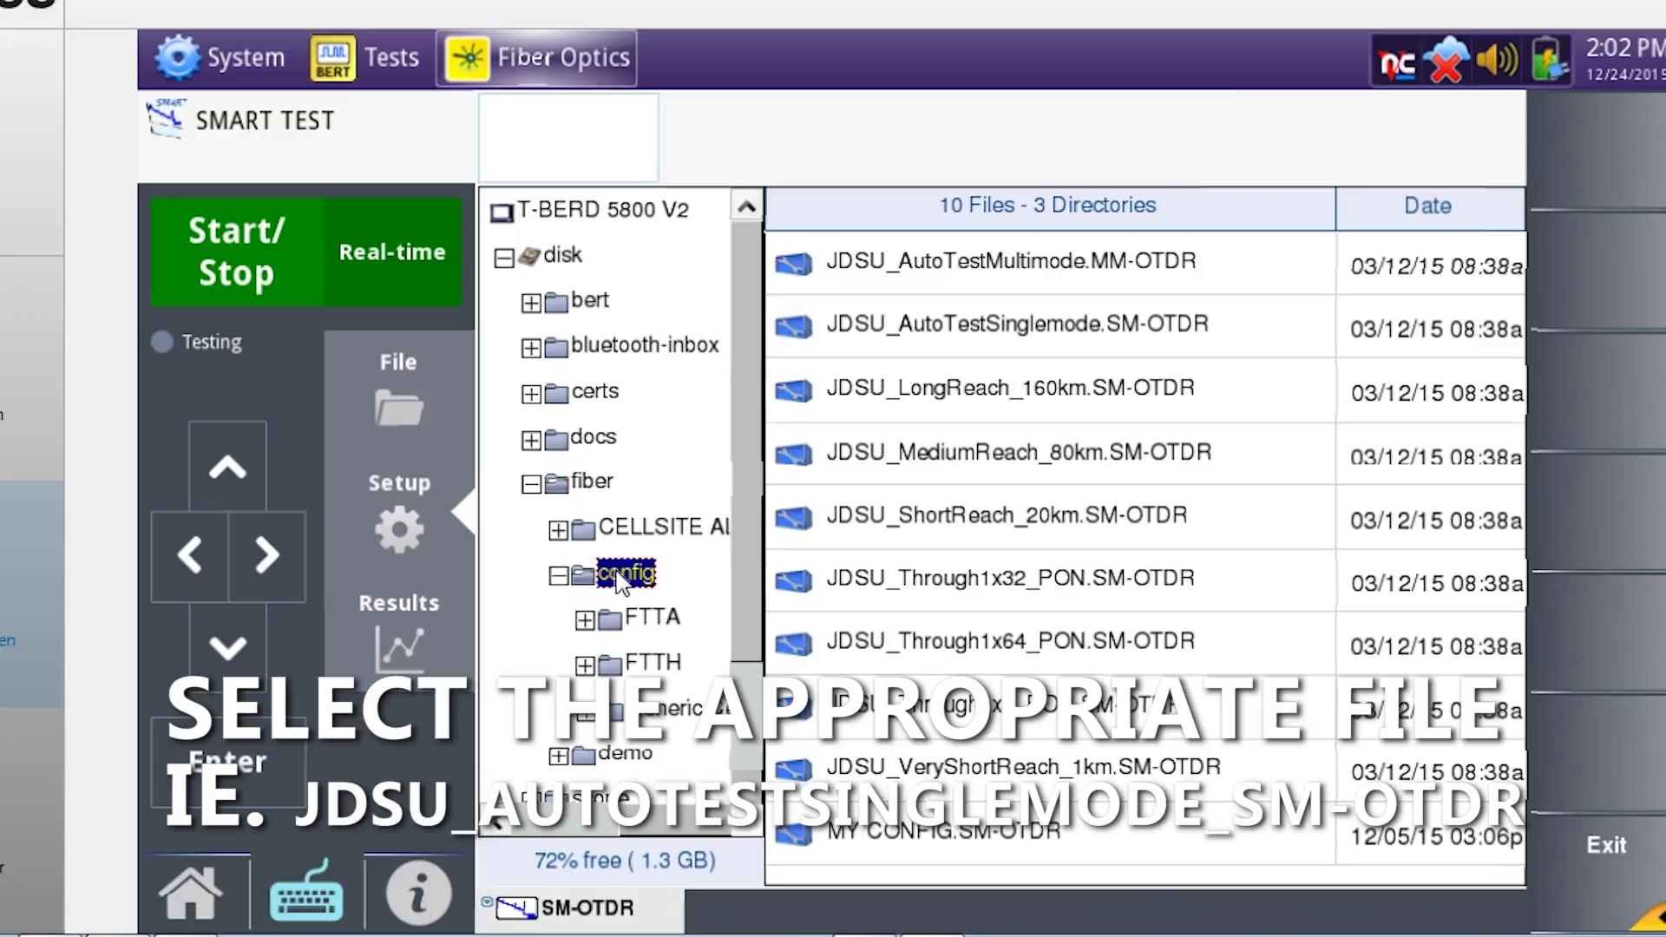
pyautogui.click(1218, 326)
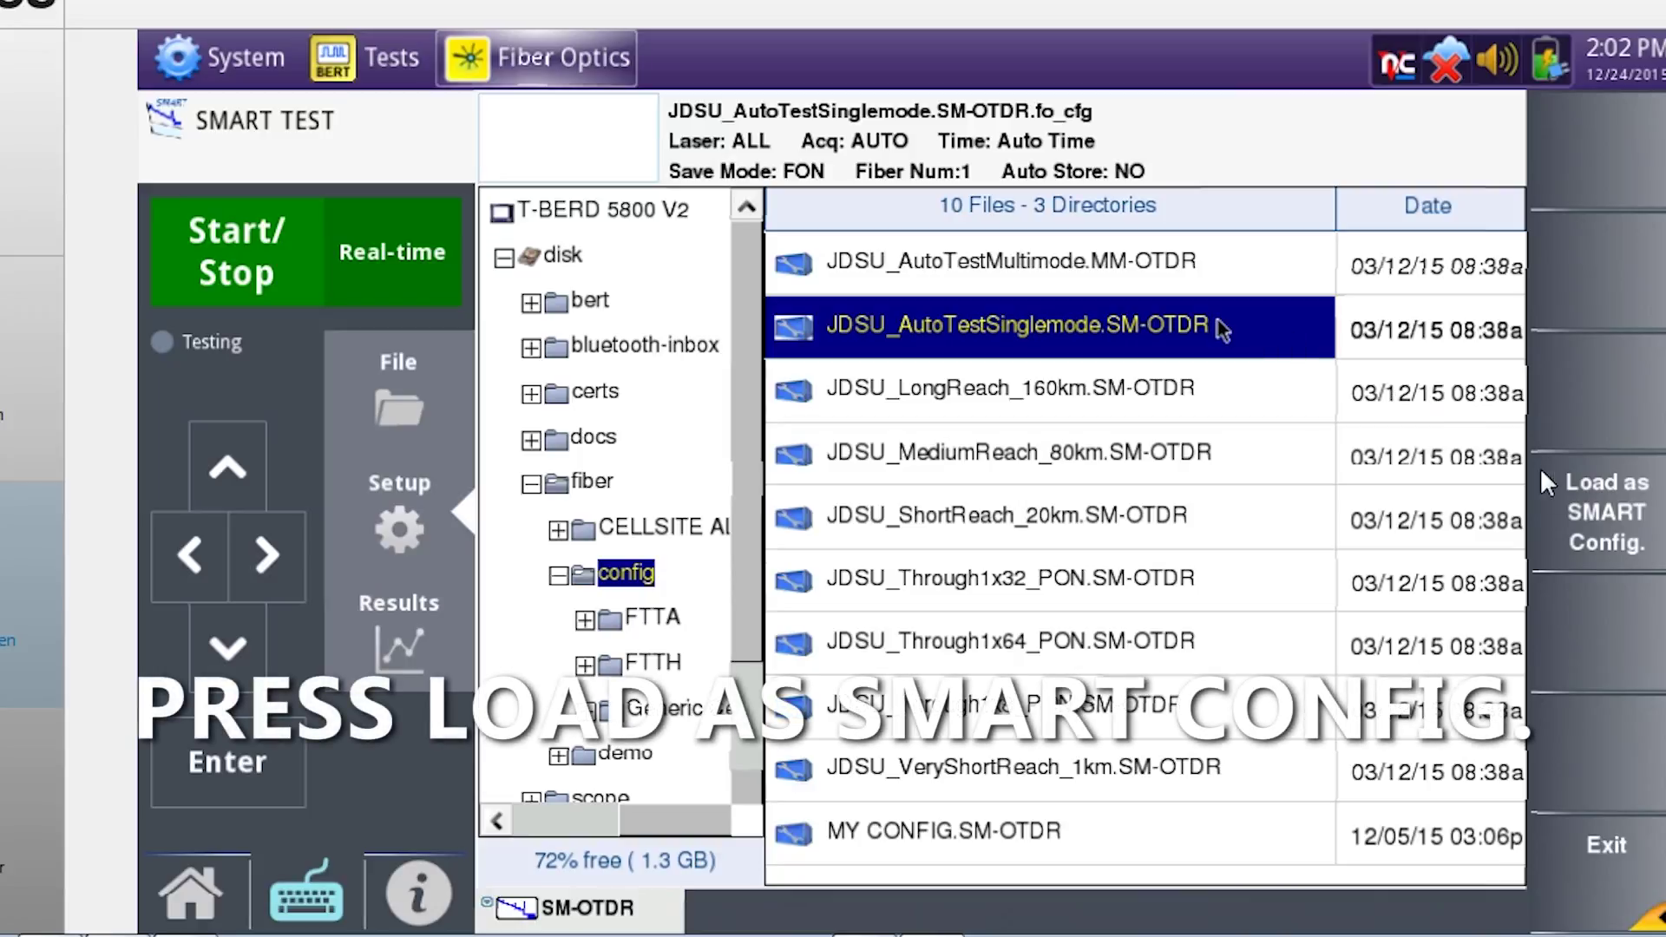
pyautogui.click(1586, 501)
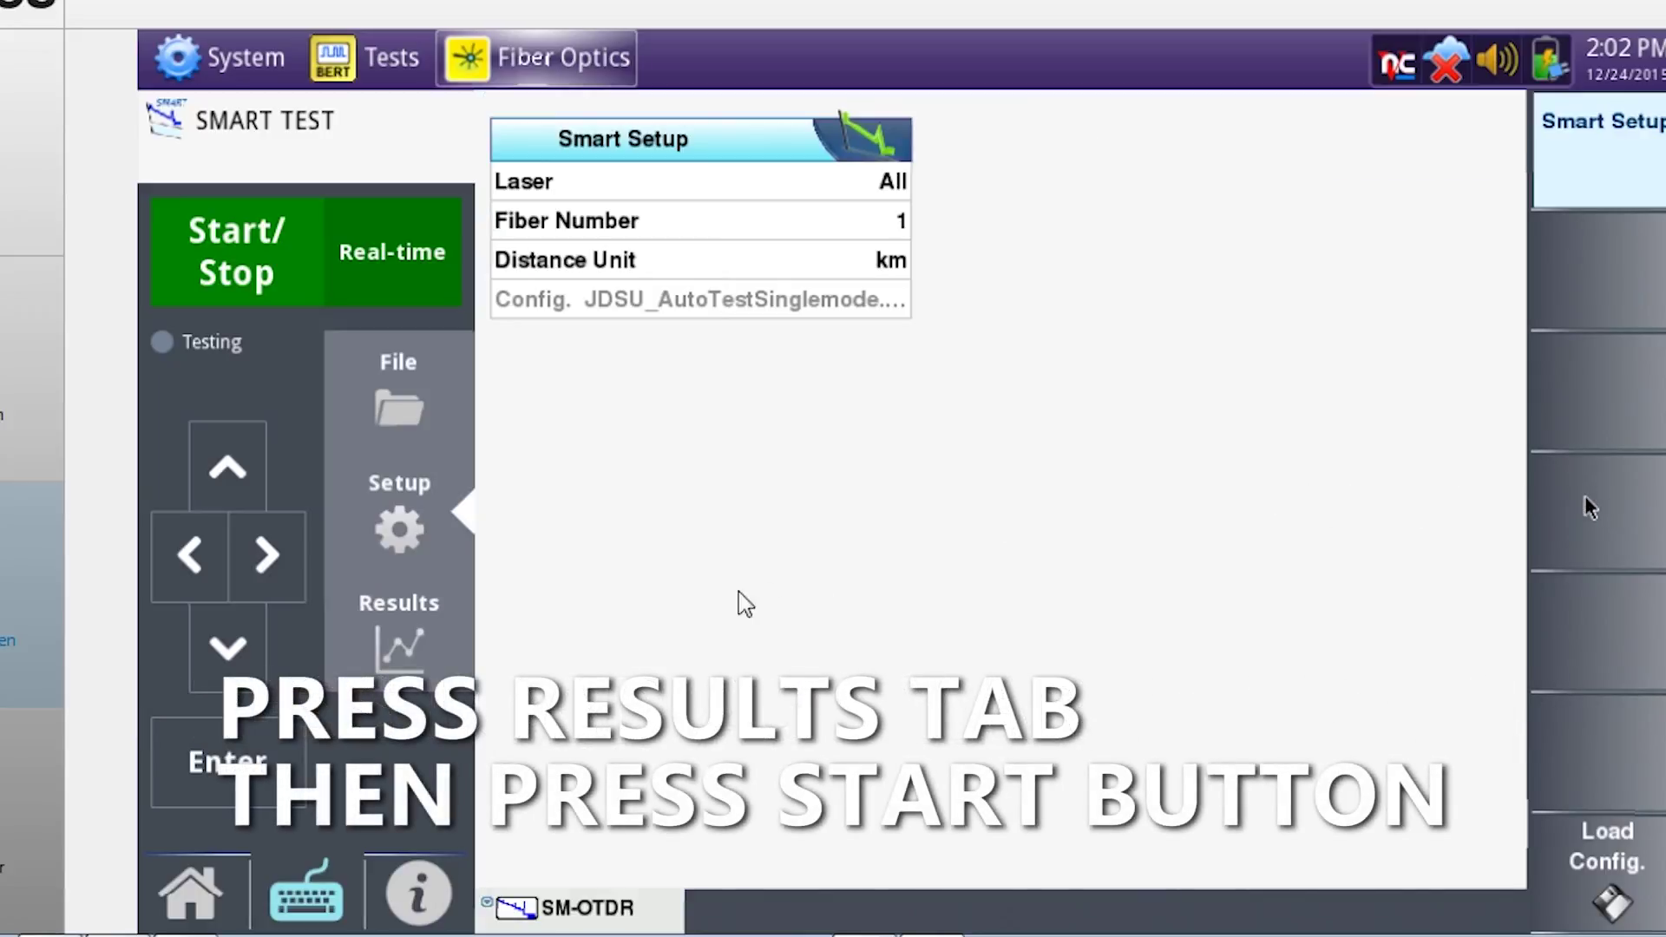
# Run the OTDR test in the Results view and place cursor A on event 2
pyautogui.click(401, 649)
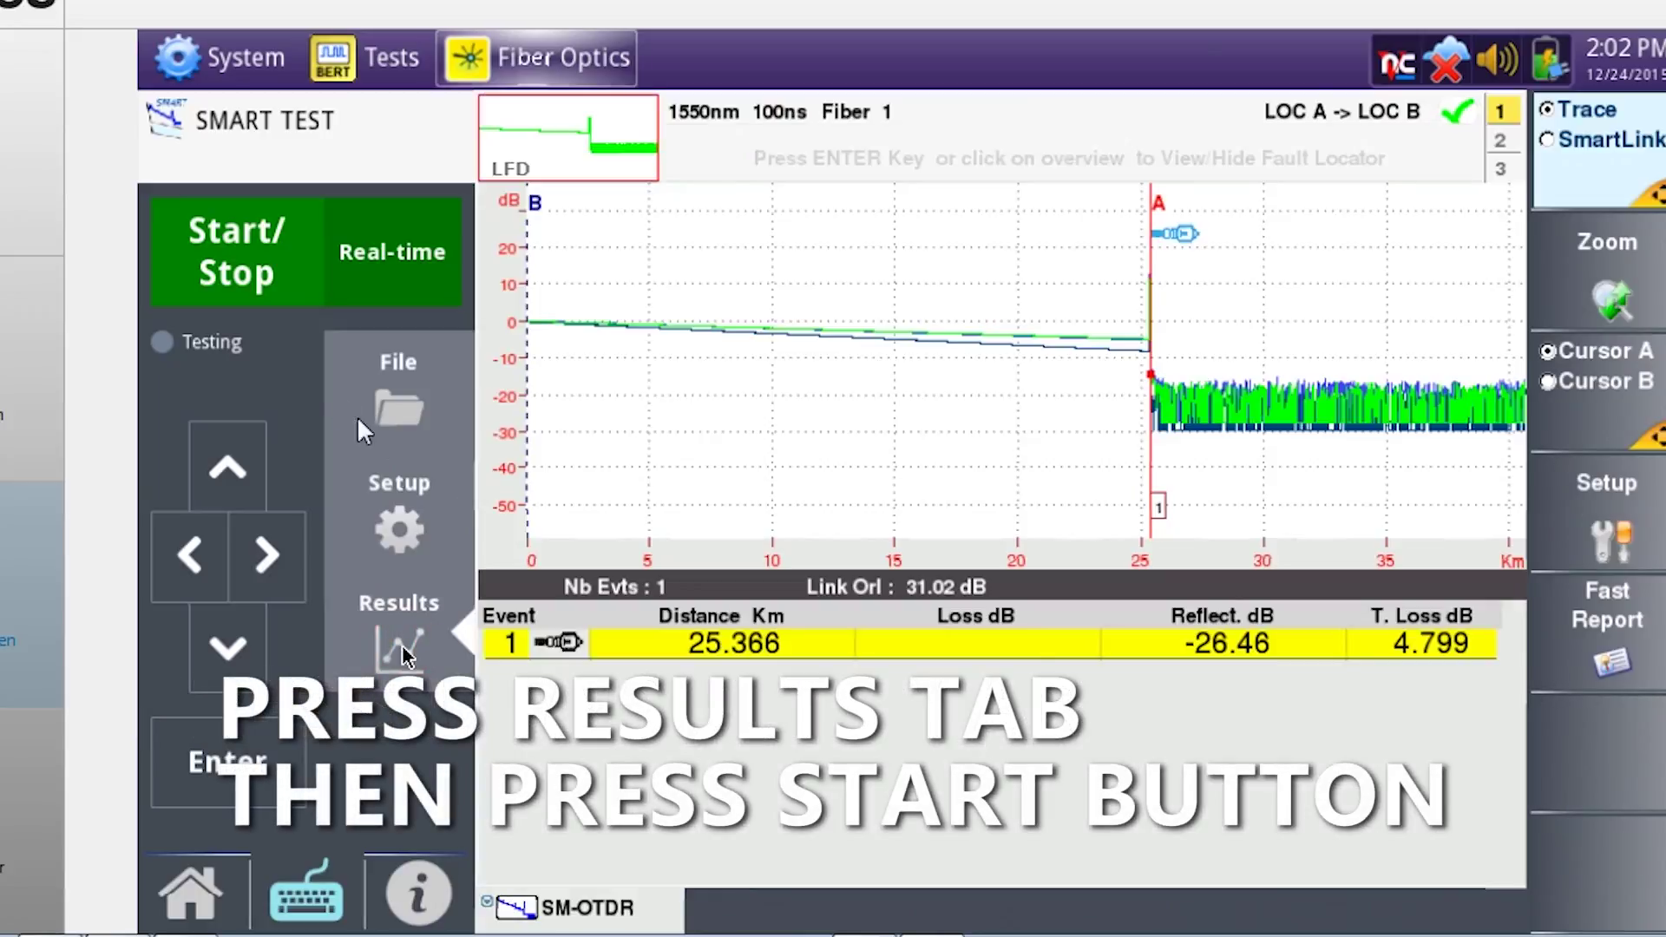
pyautogui.click(238, 269)
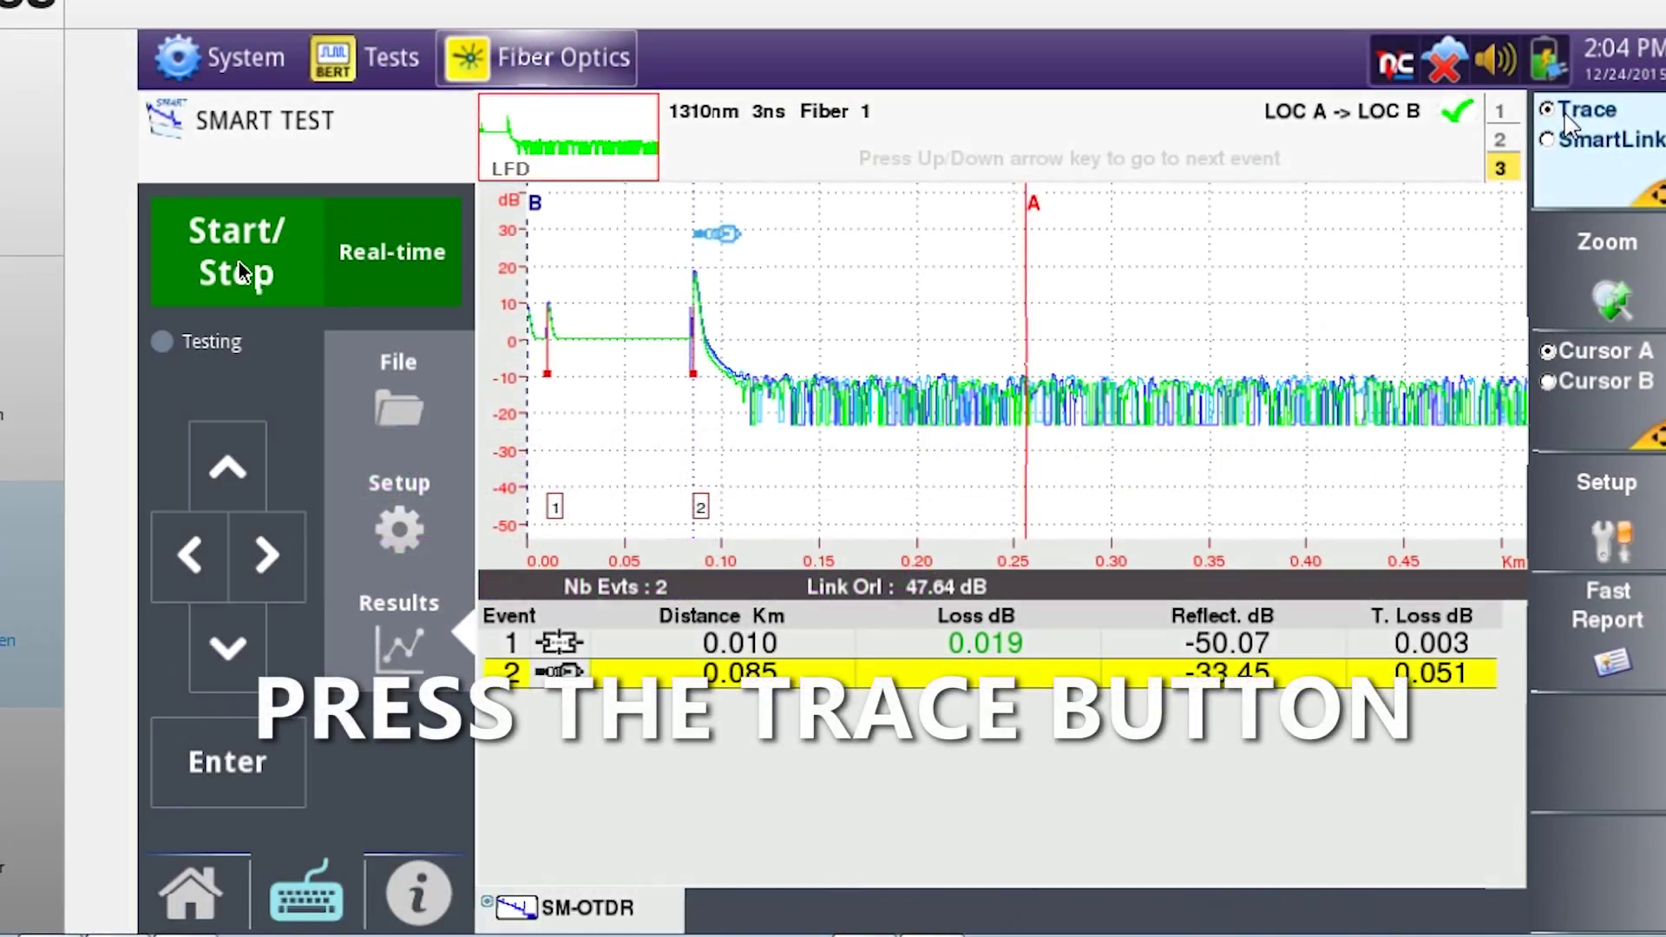
pyautogui.click(1592, 118)
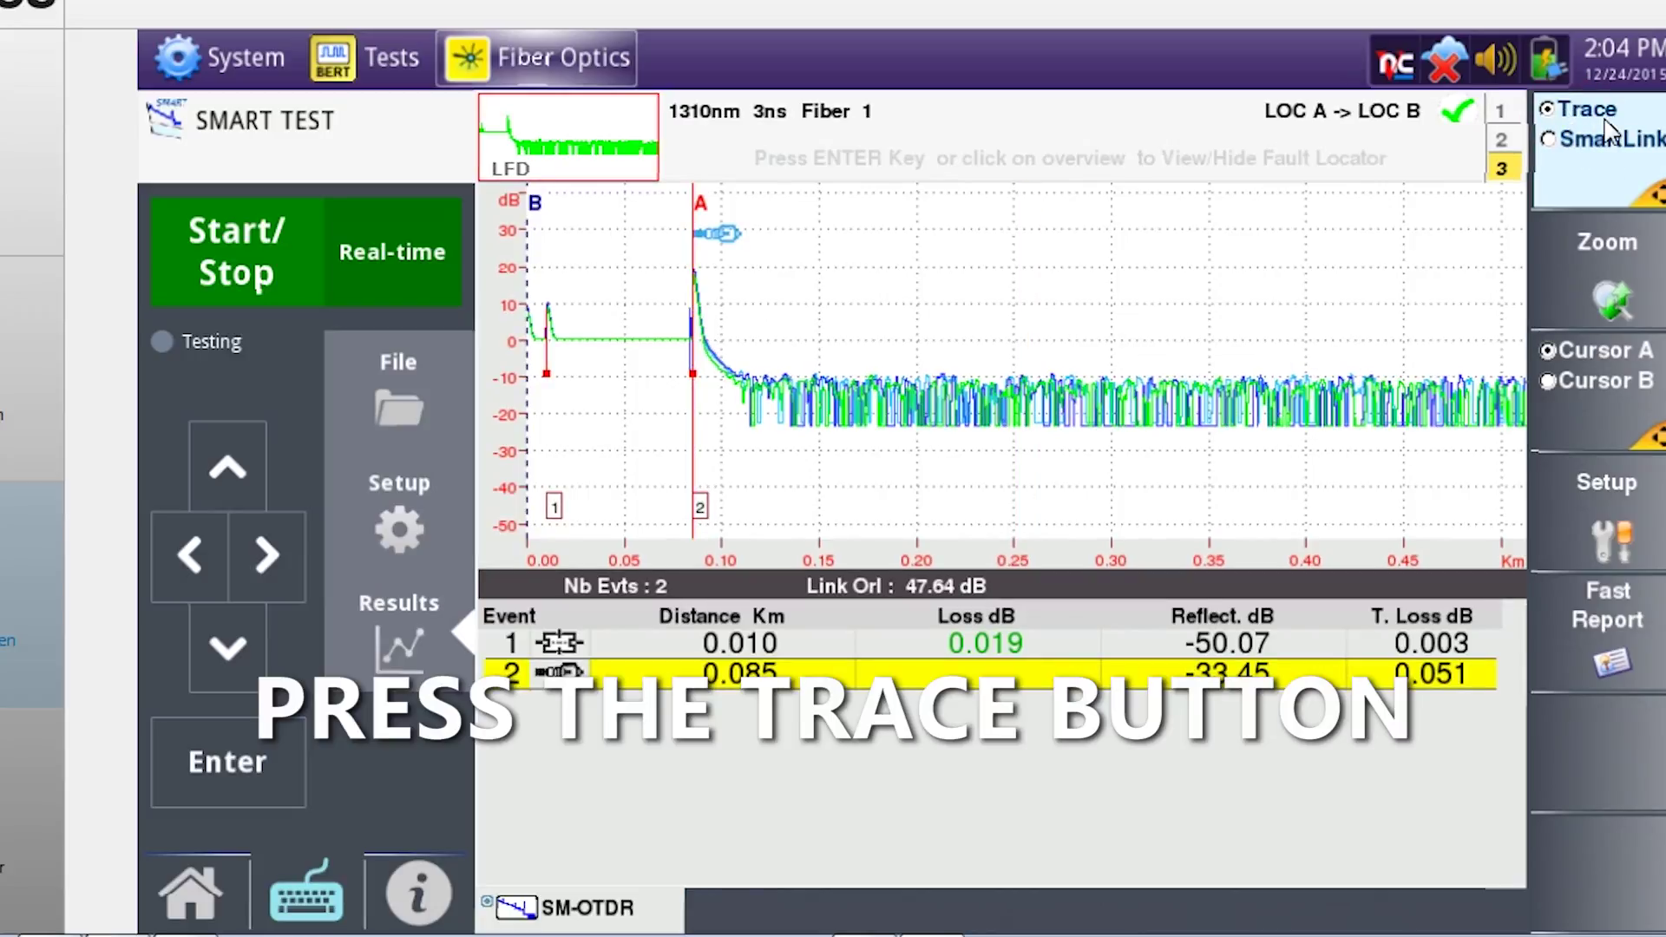
# Check the link summary, return to the event table, then compare the 1550nm and 1310nm traces
pyautogui.click(241, 780)
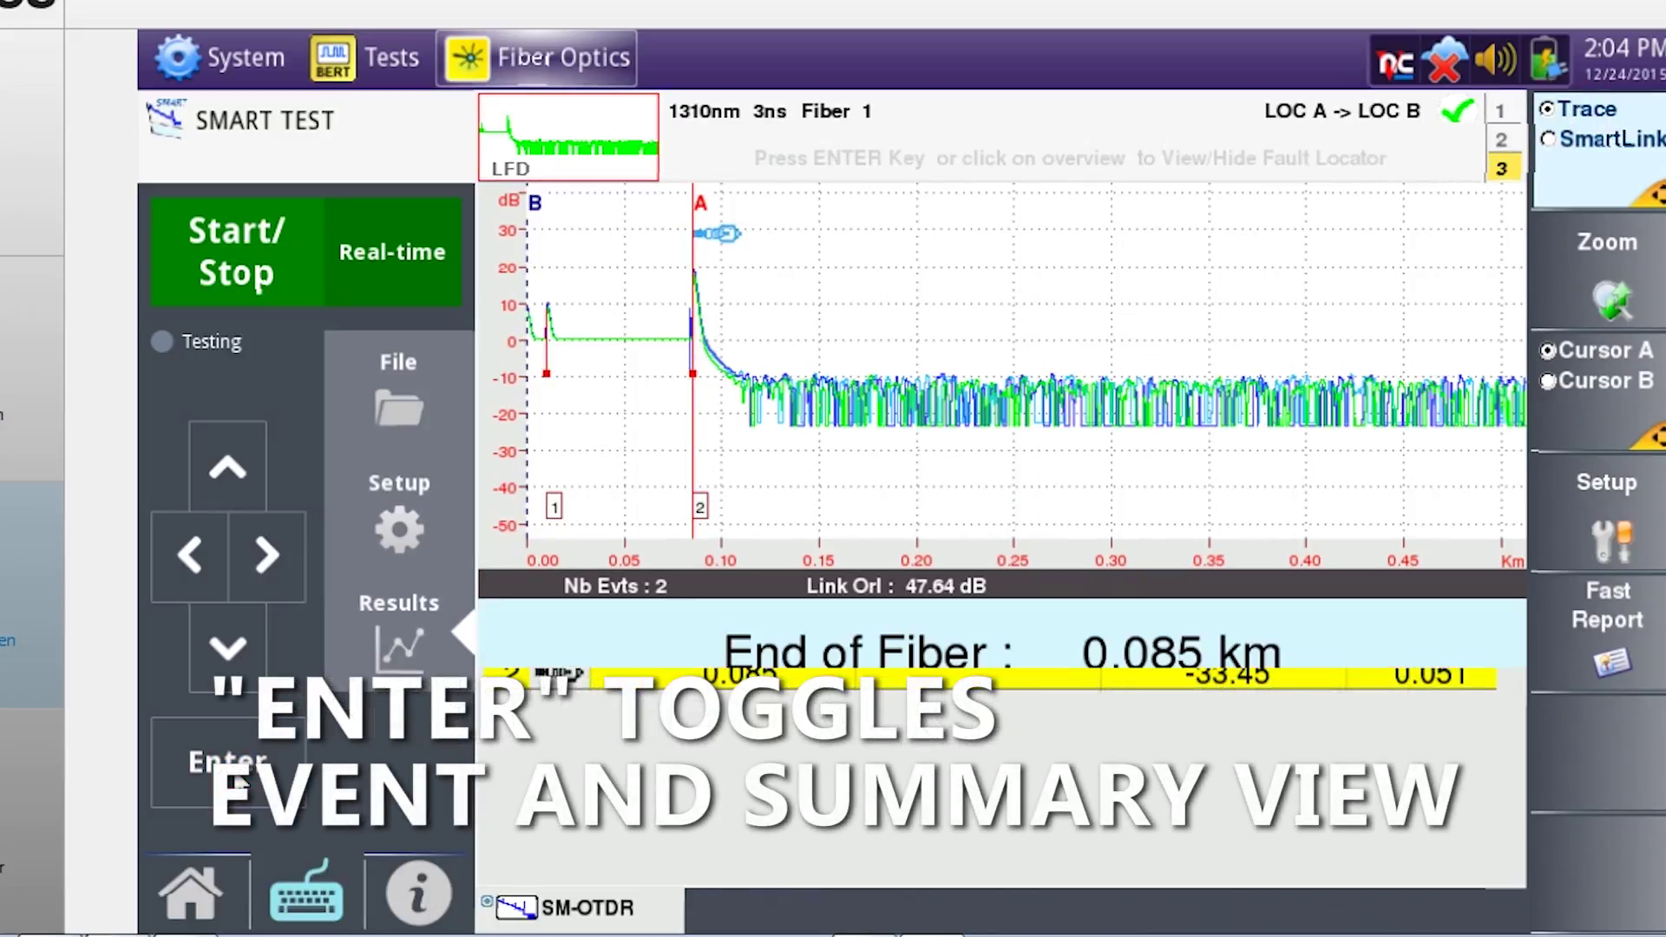
pyautogui.click(241, 779)
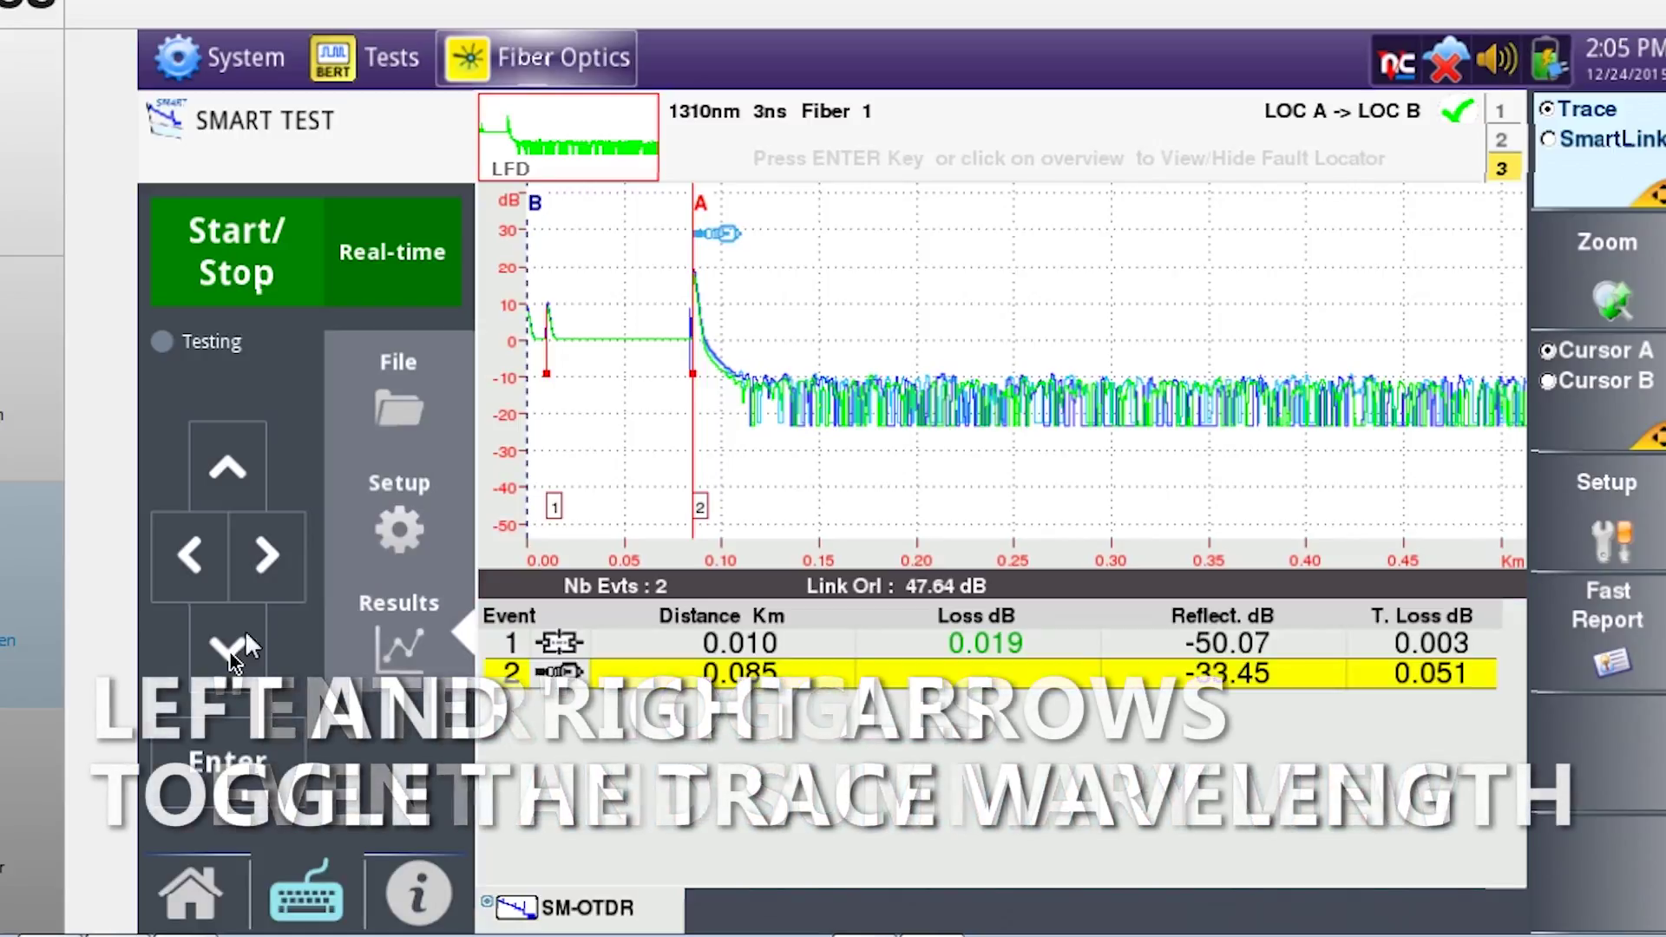
pyautogui.click(282, 547)
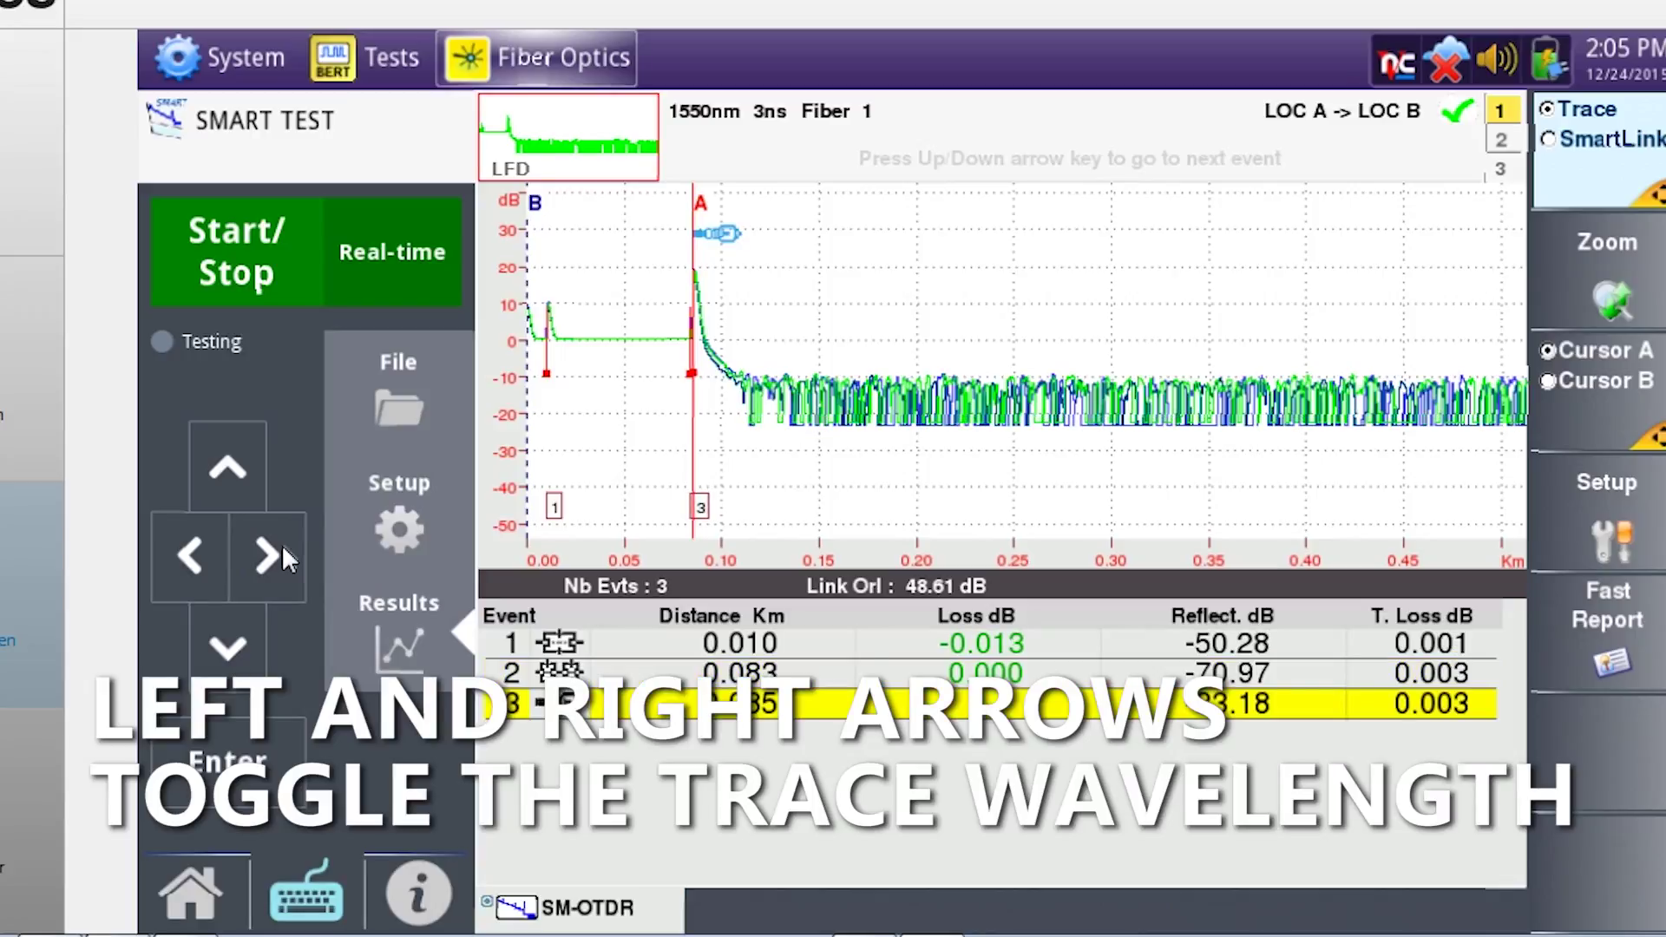
pyautogui.click(281, 545)
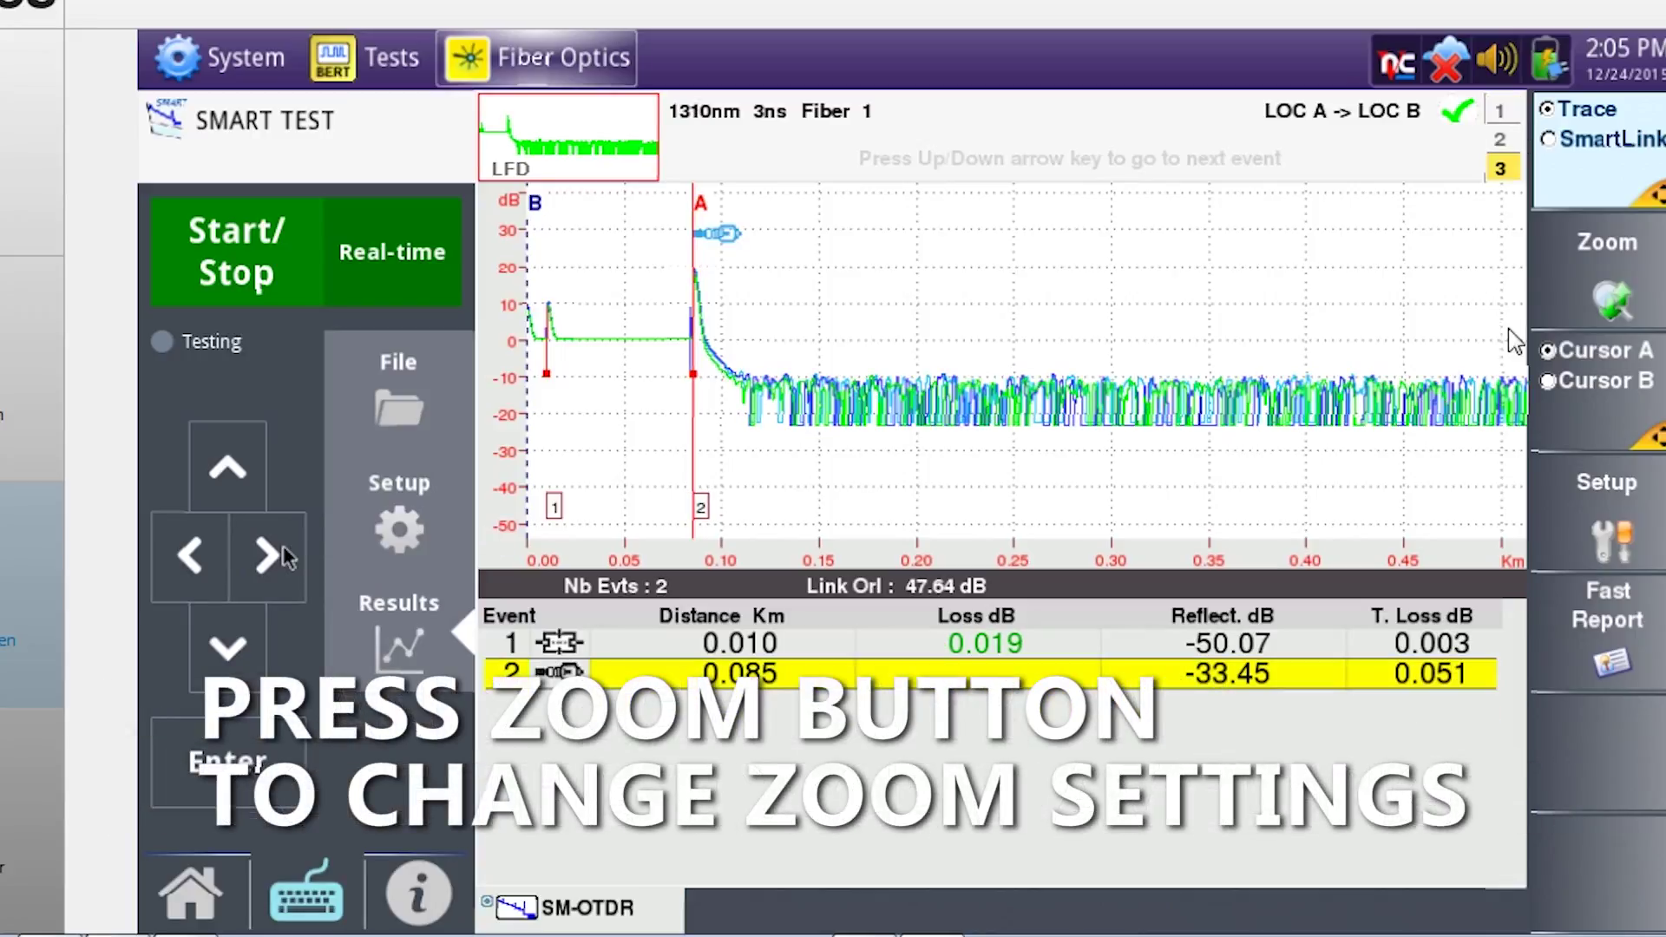
# Zoom the trace horizontally in toward event 2, then back out to the whole fibre
pyautogui.click(1606, 267)
pyautogui.click(225, 775)
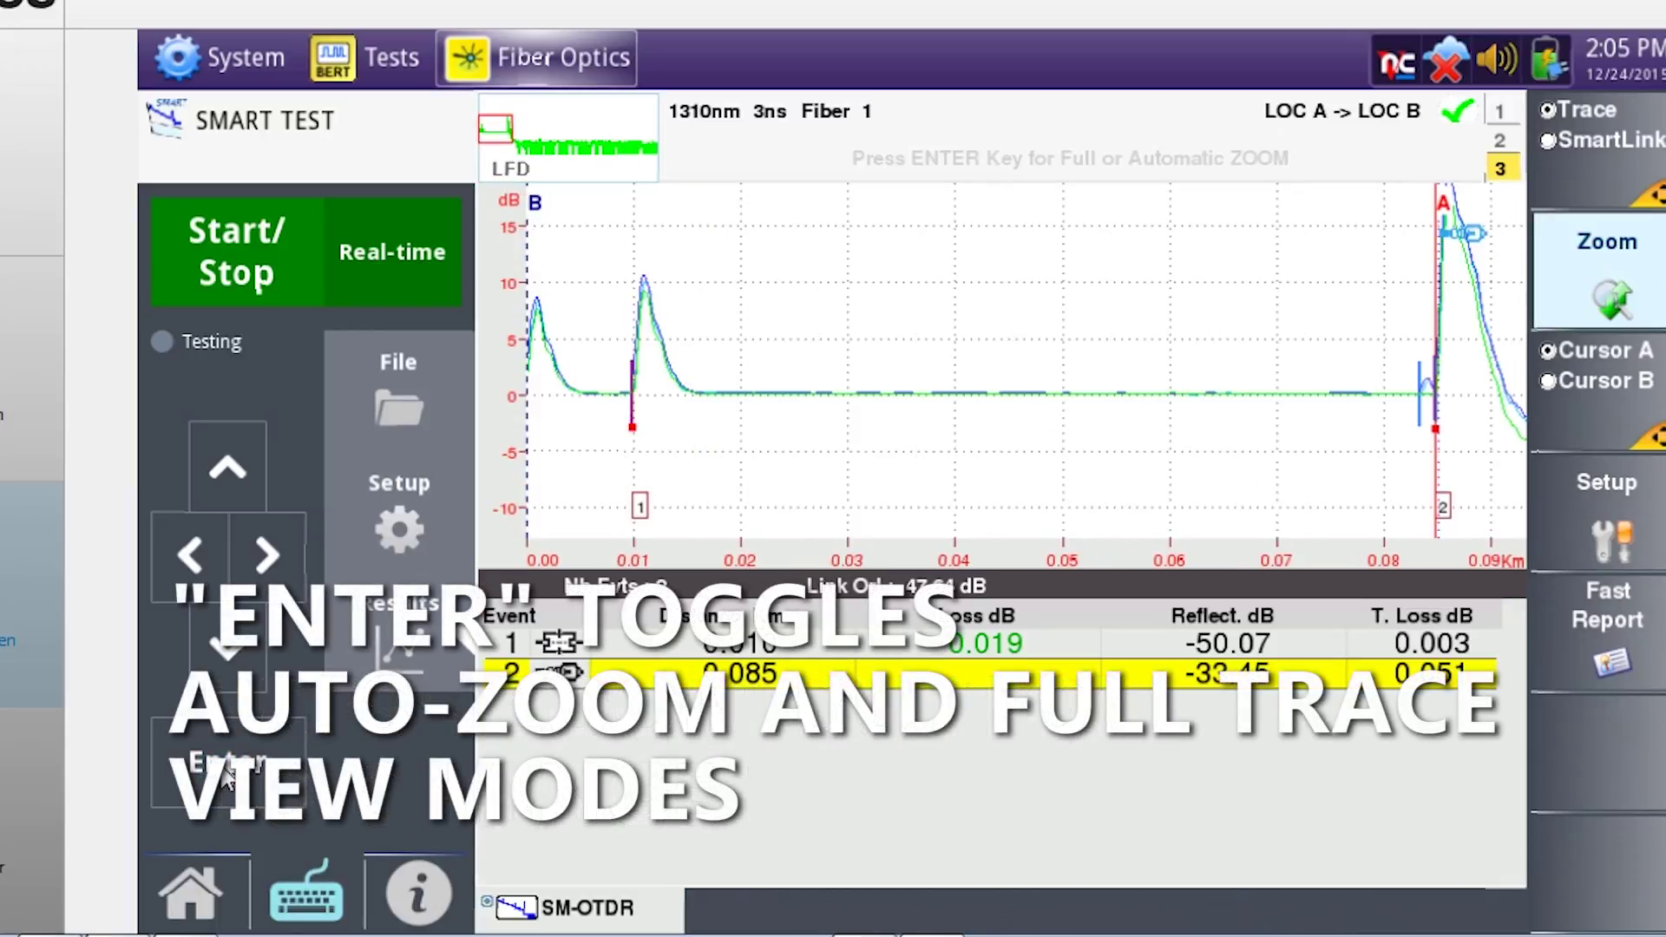
pyautogui.click(265, 547)
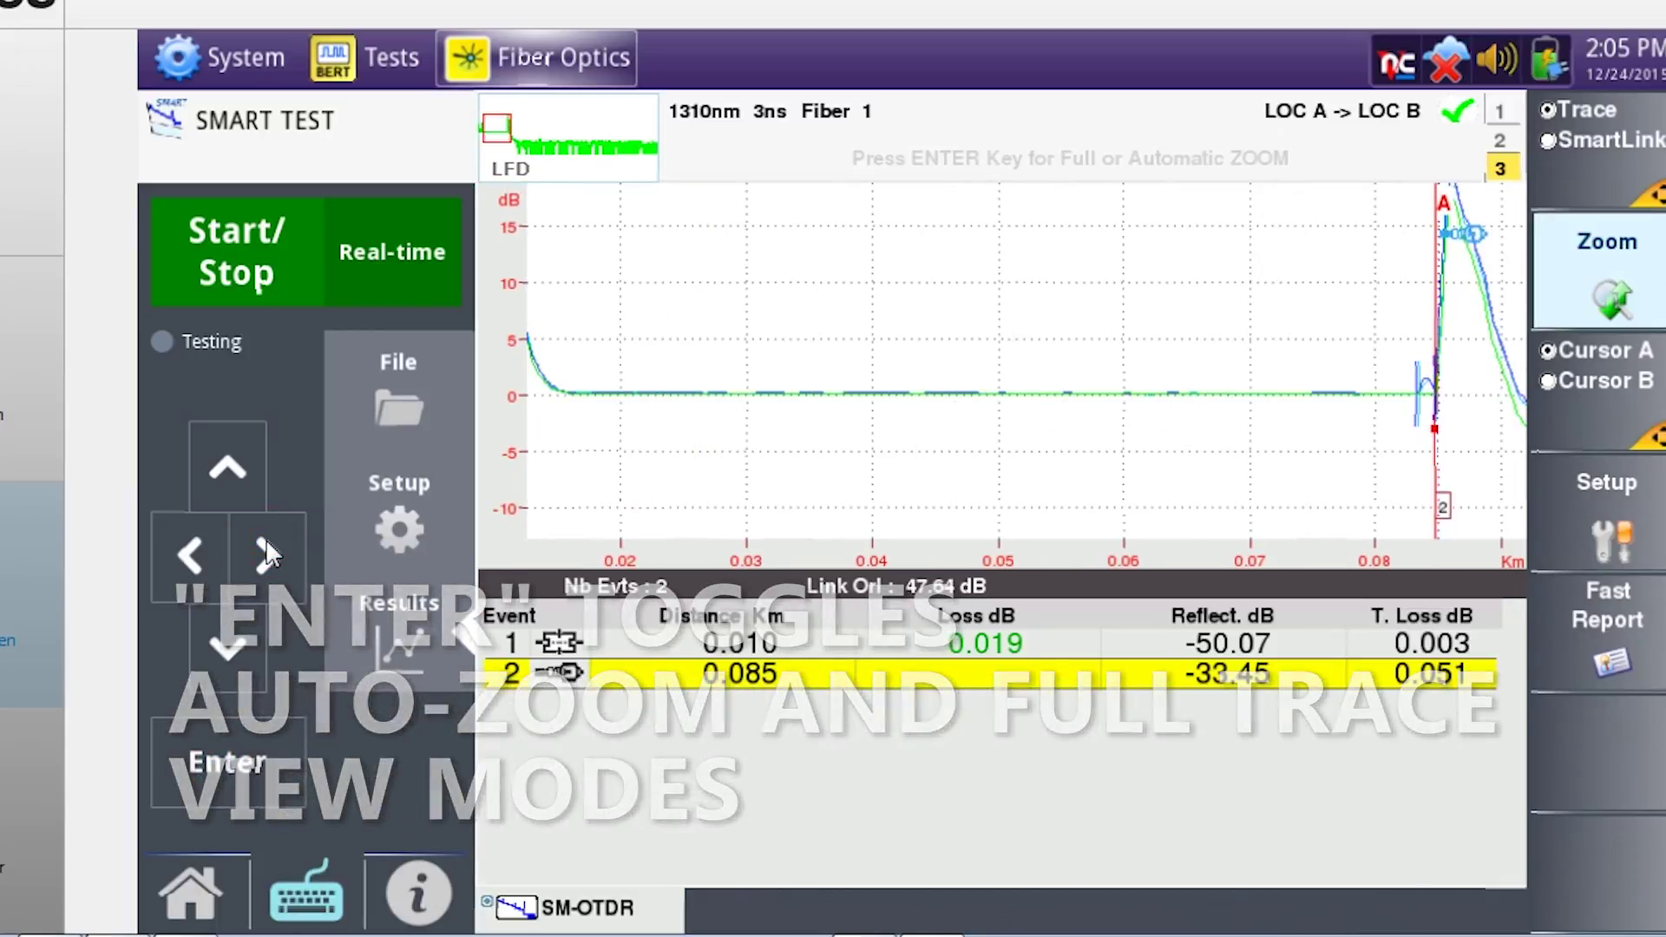
pyautogui.click(266, 547)
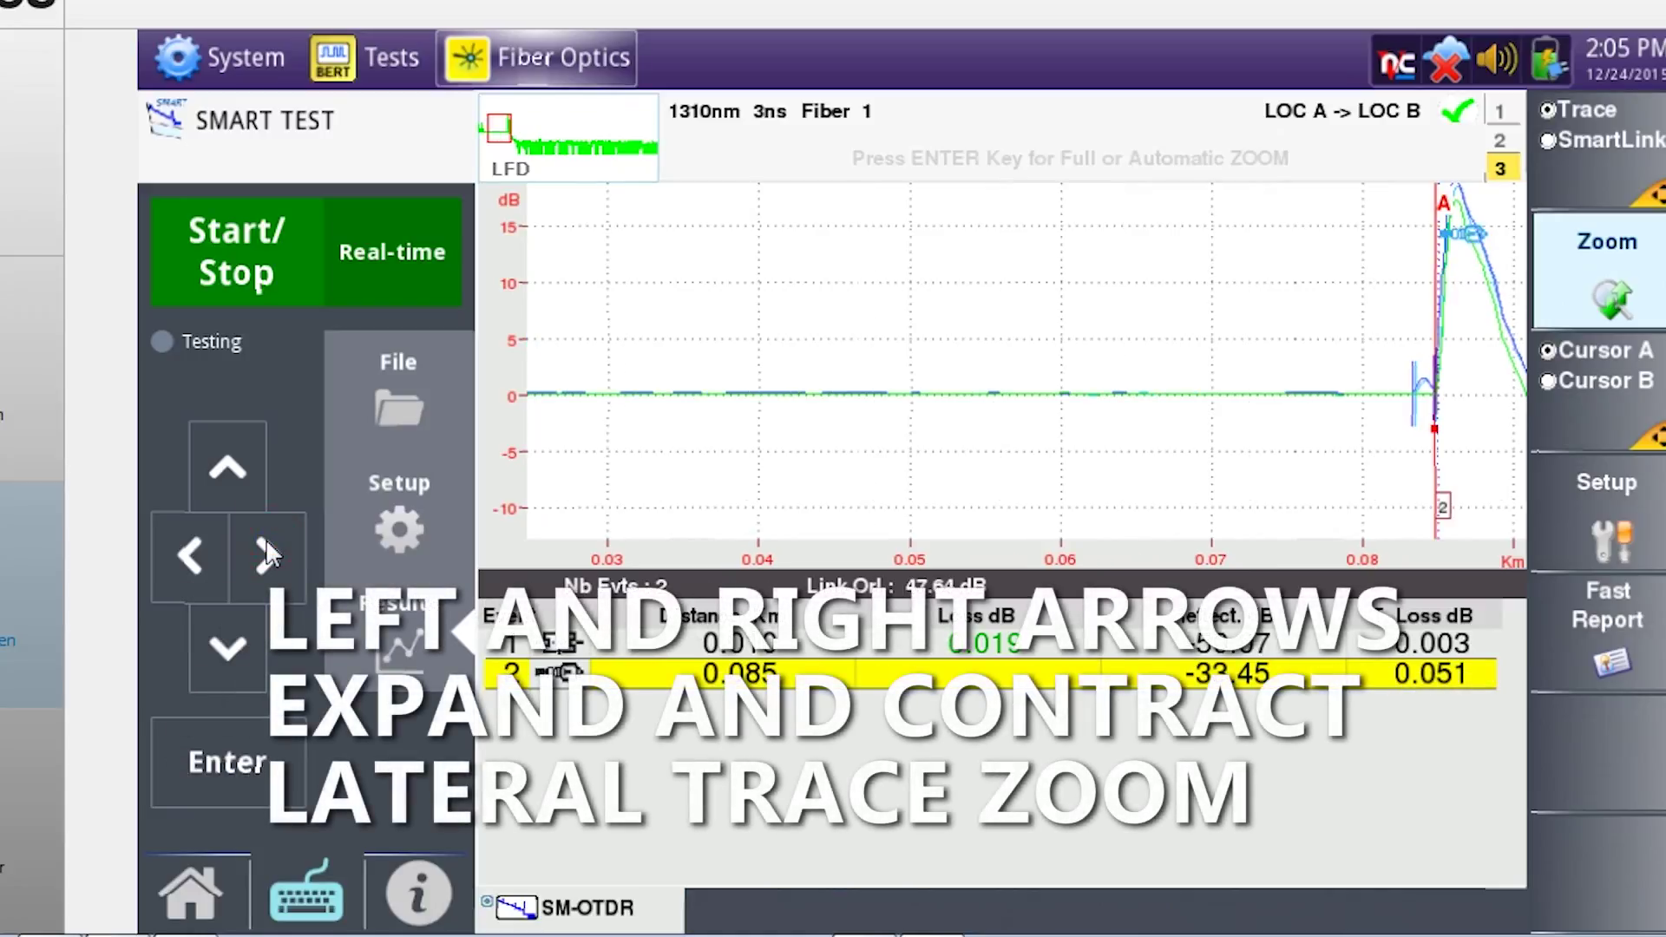
pyautogui.click(266, 547)
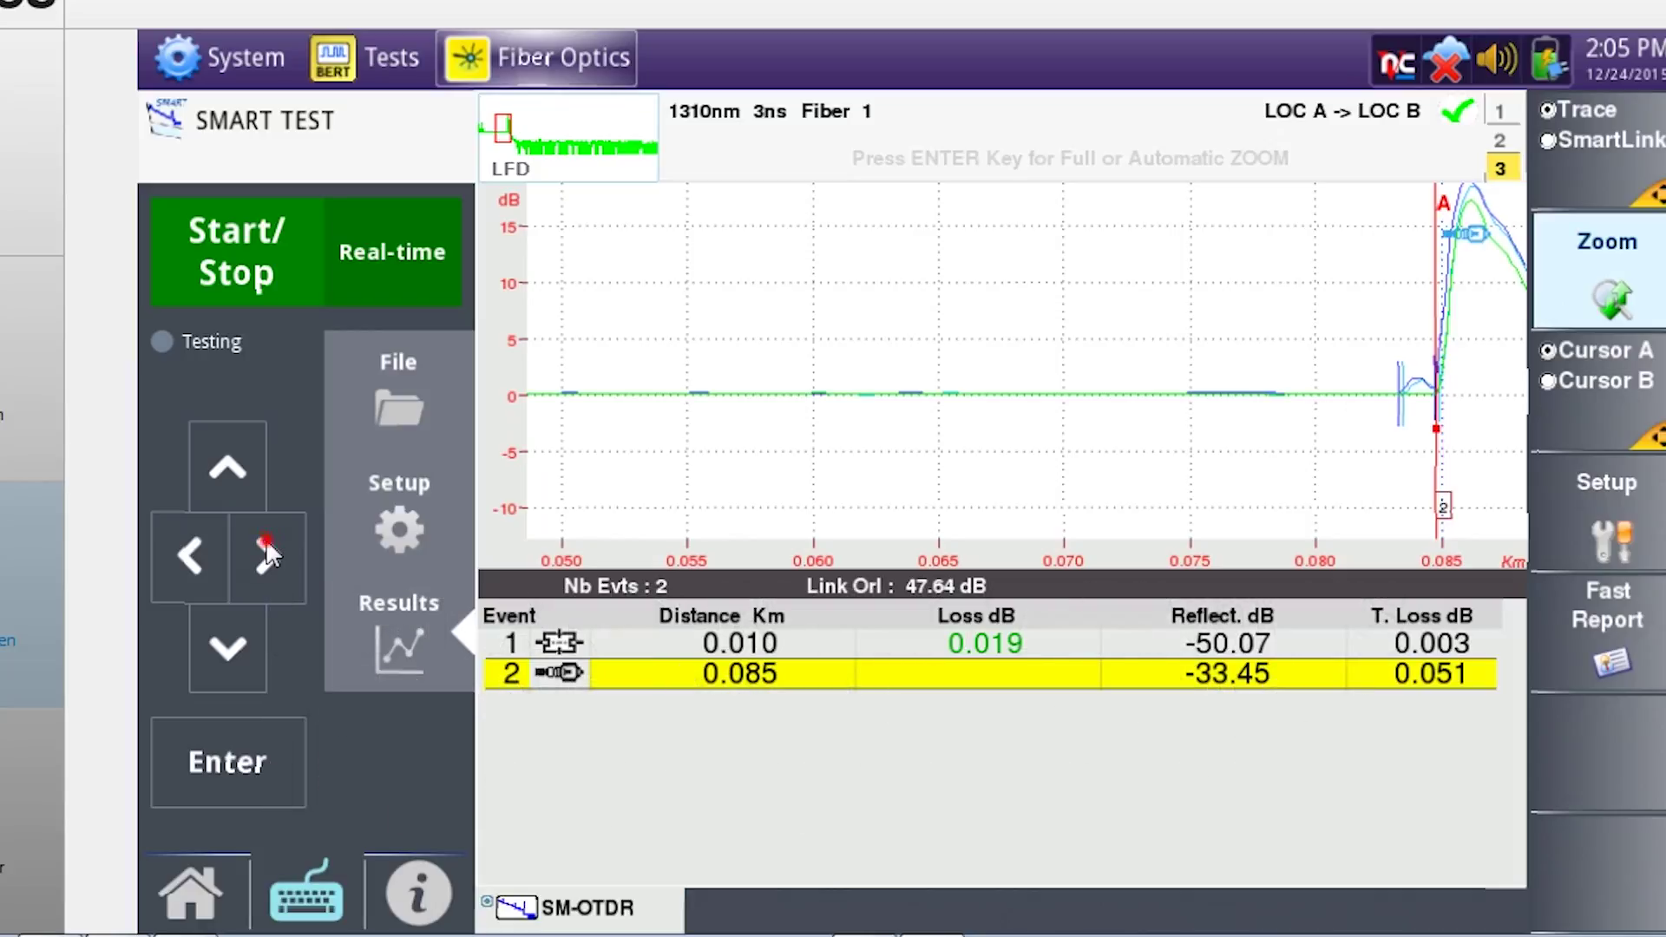
pyautogui.click(186, 551)
# Raise and then lower the trace gain so both event peaks show
pyautogui.click(248, 461)
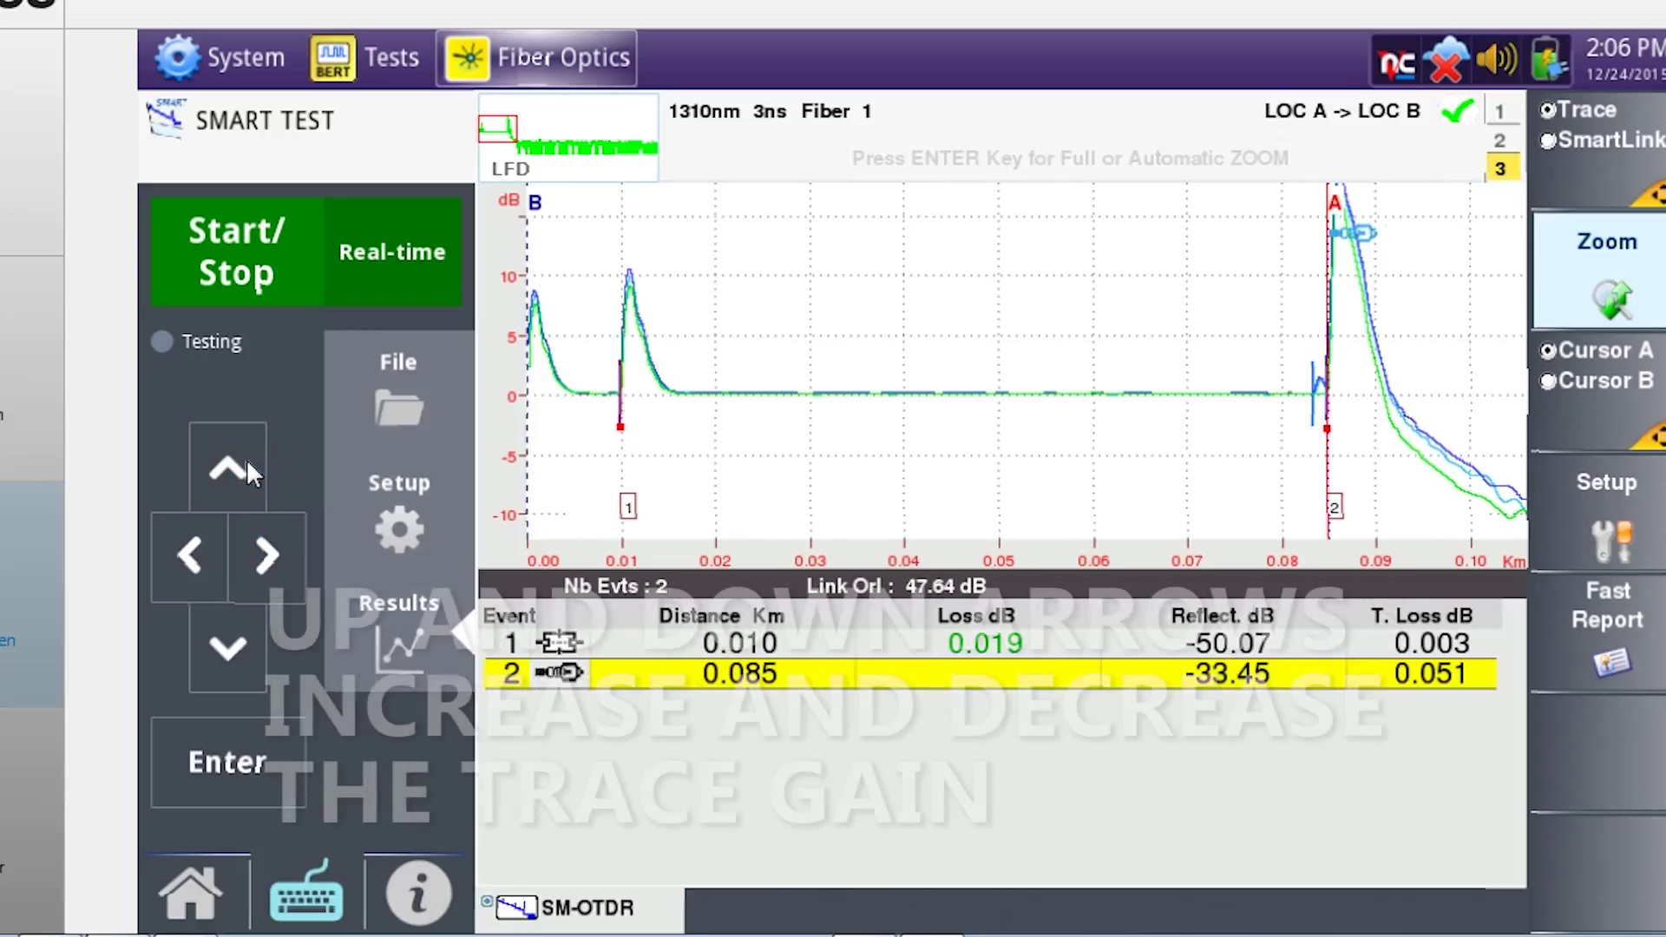
pyautogui.click(229, 643)
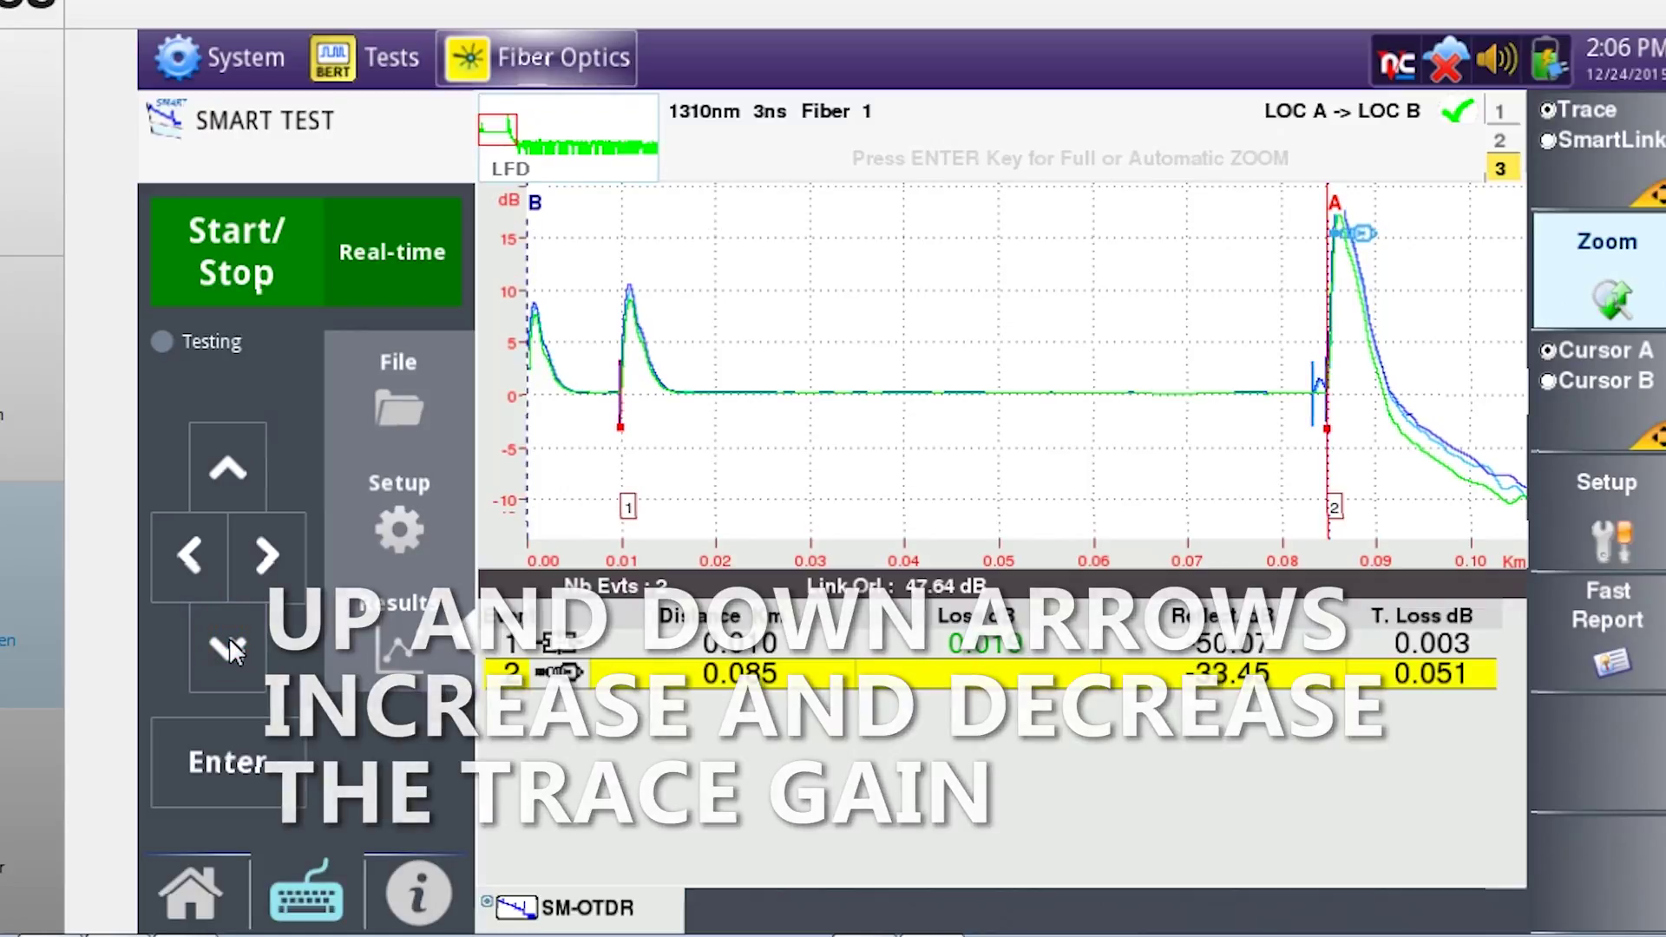
pyautogui.click(229, 642)
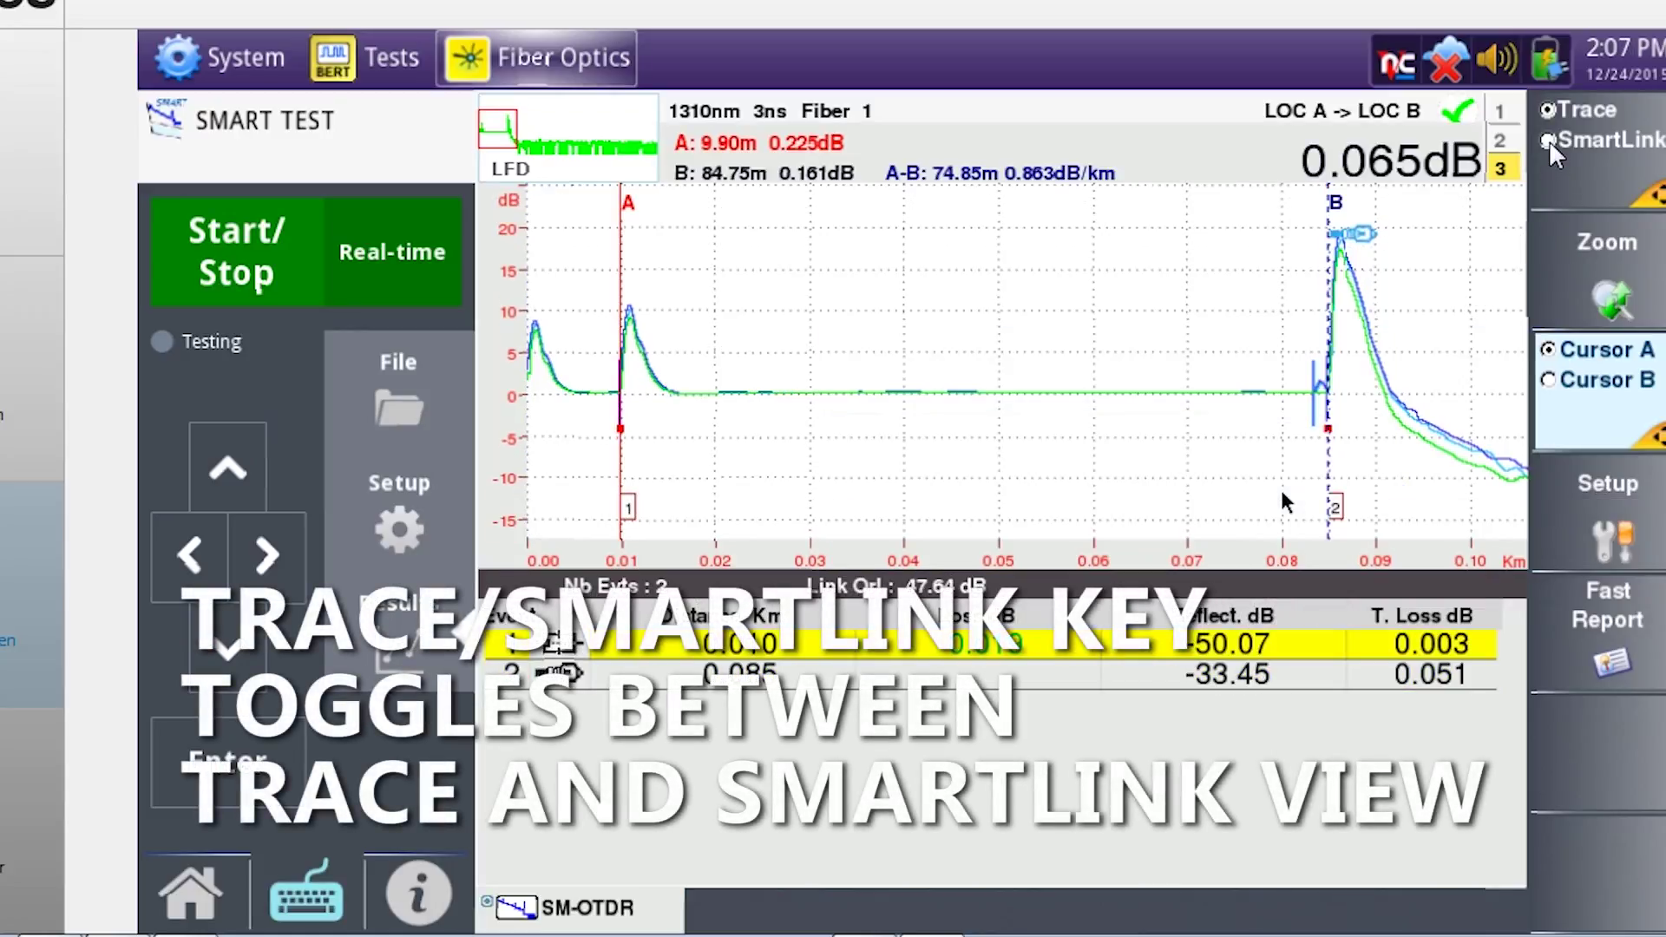
pyautogui.click(1549, 140)
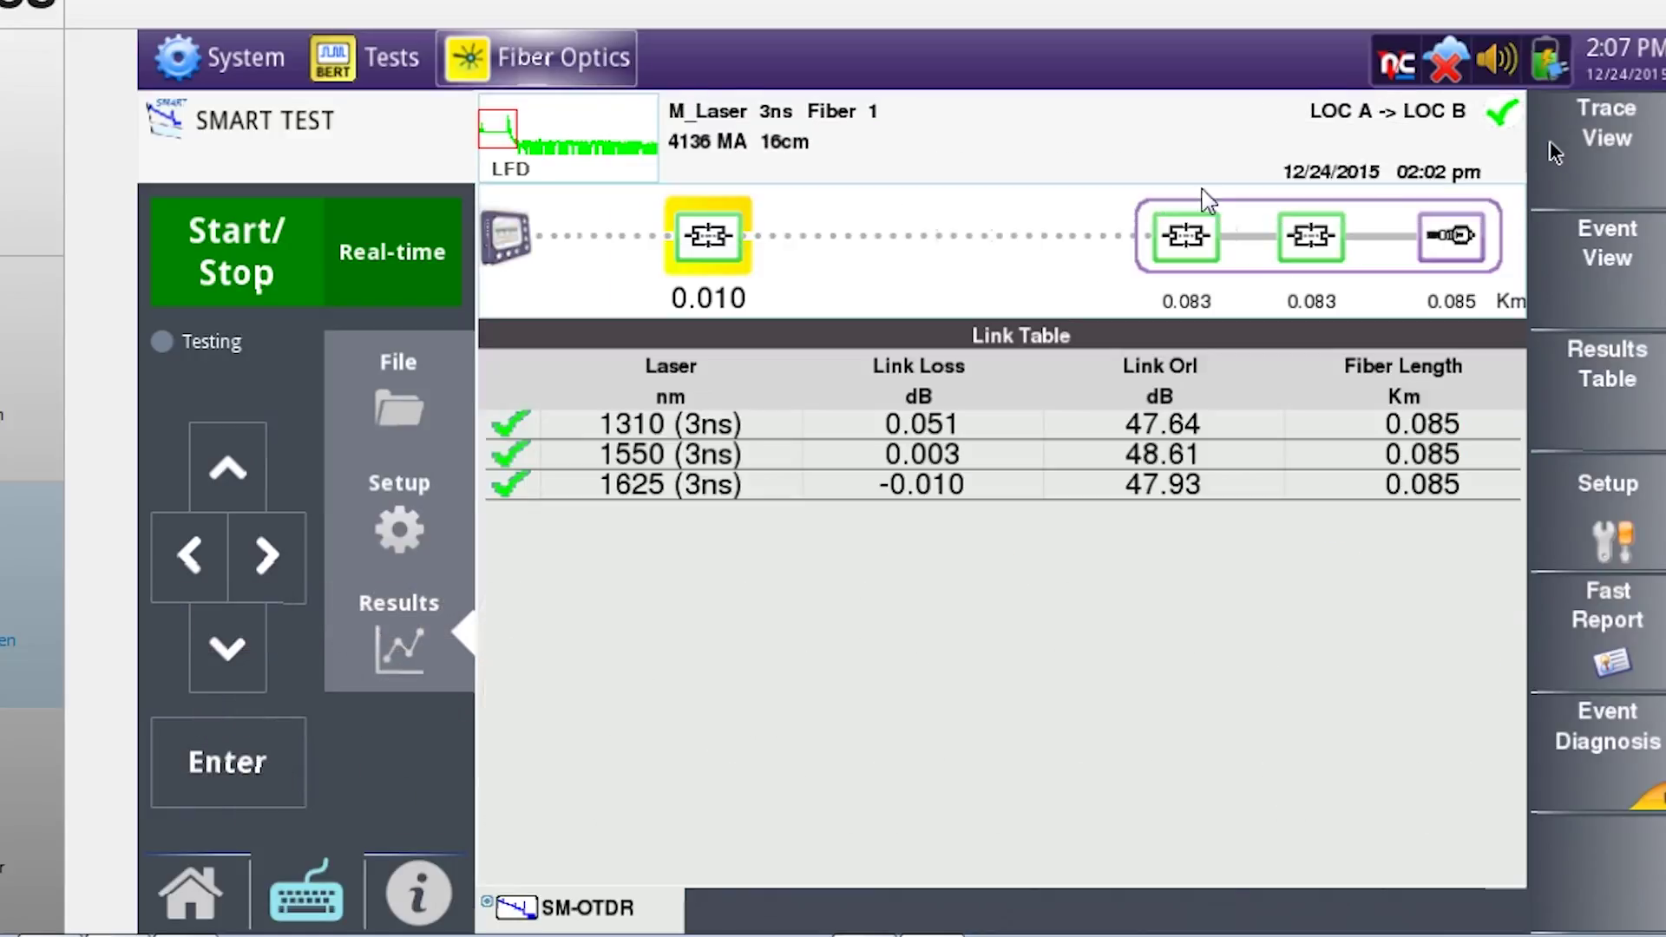
pyautogui.click(1185, 243)
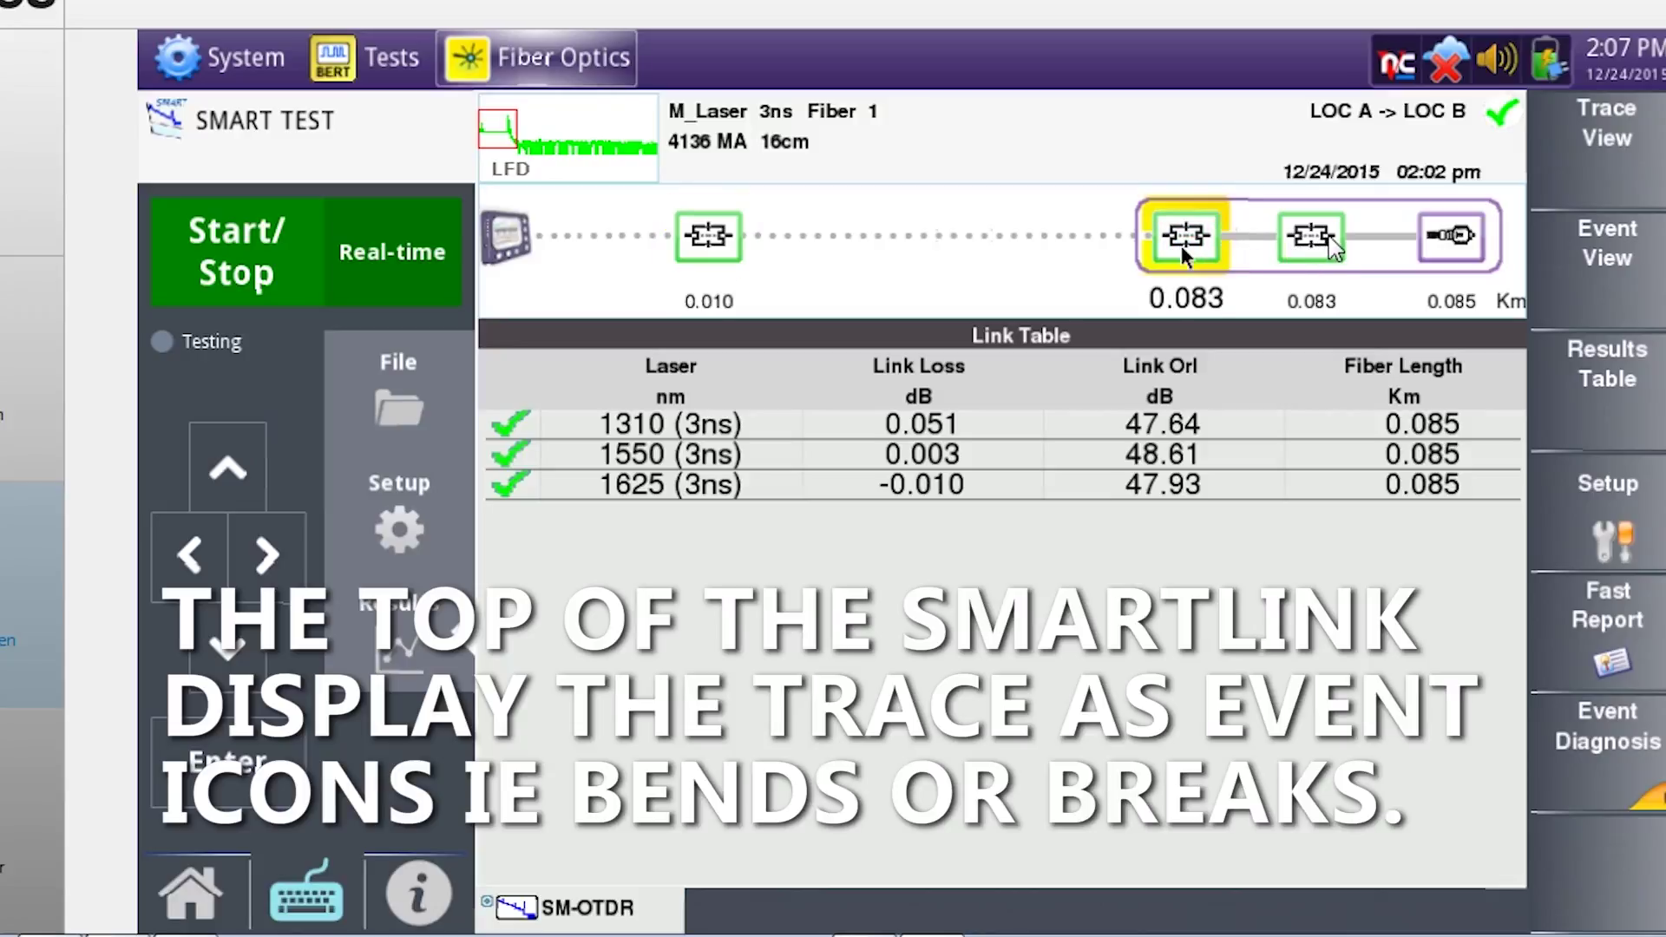
pyautogui.click(1329, 236)
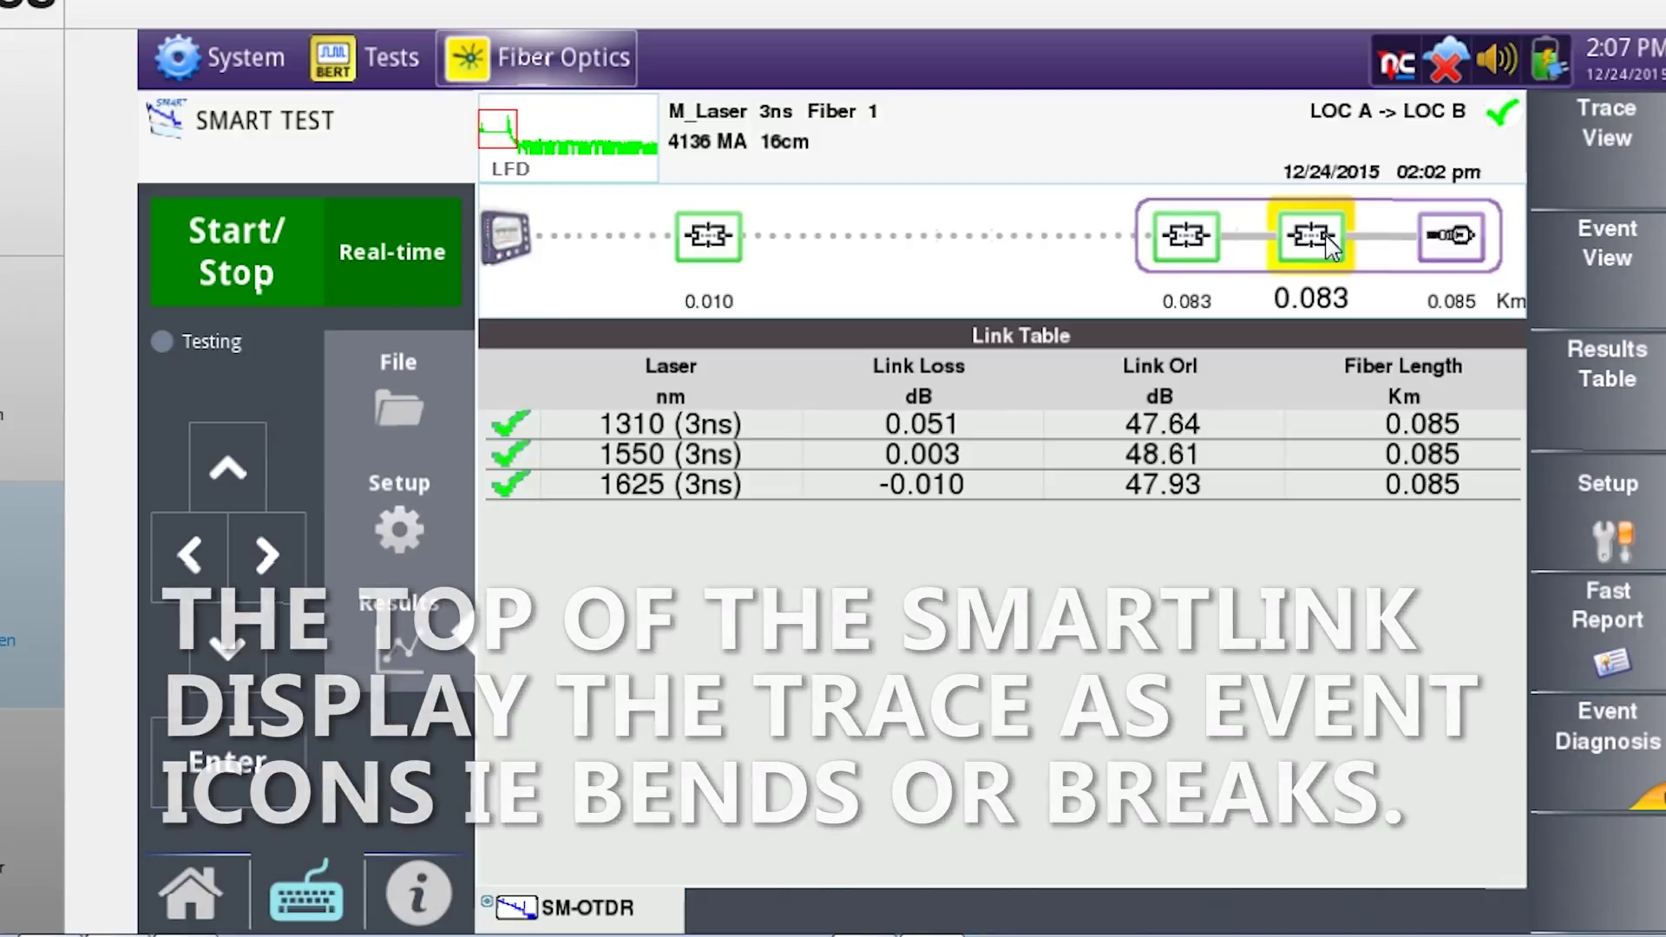
pyautogui.click(1453, 235)
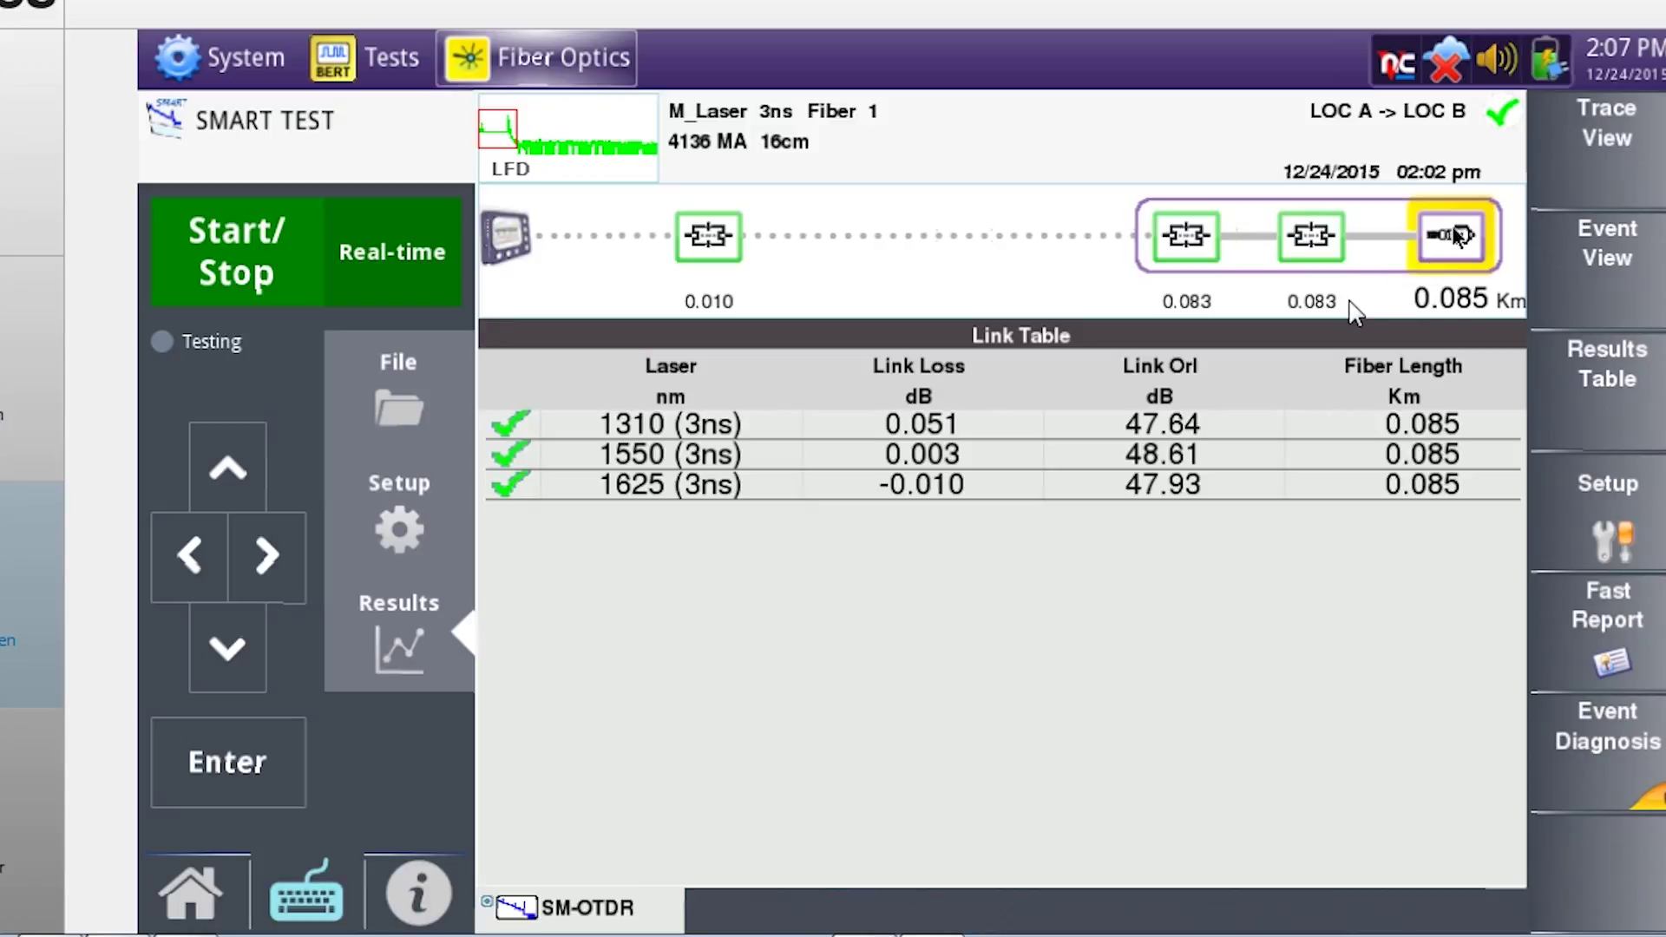
pyautogui.click(521, 247)
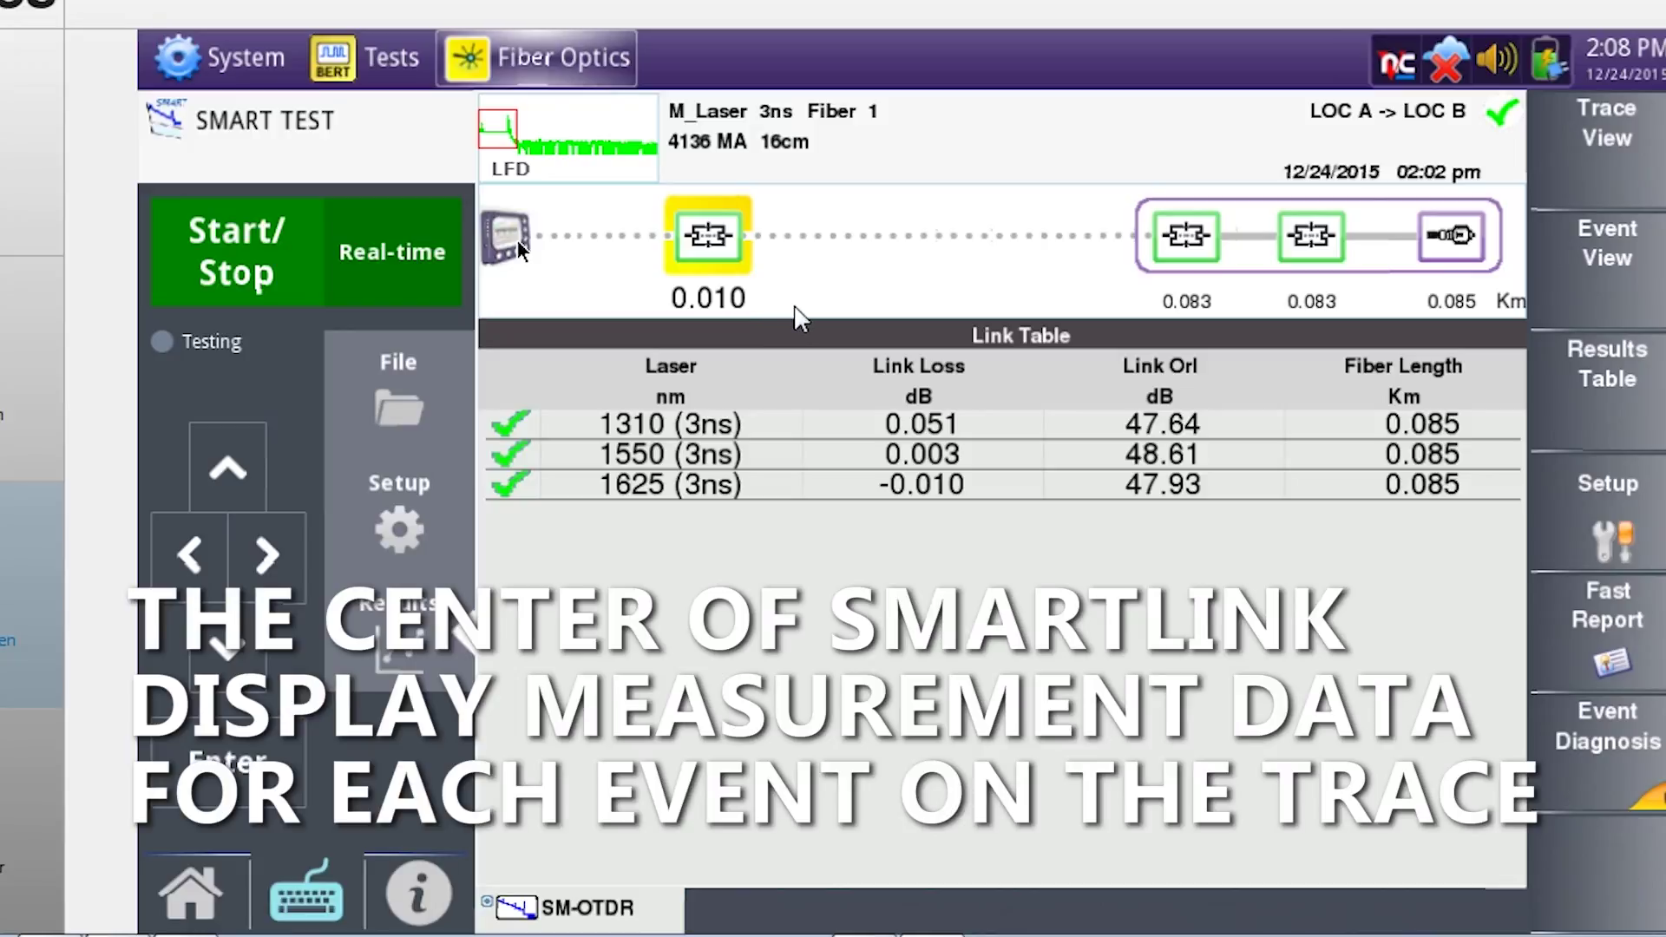
pyautogui.click(1608, 247)
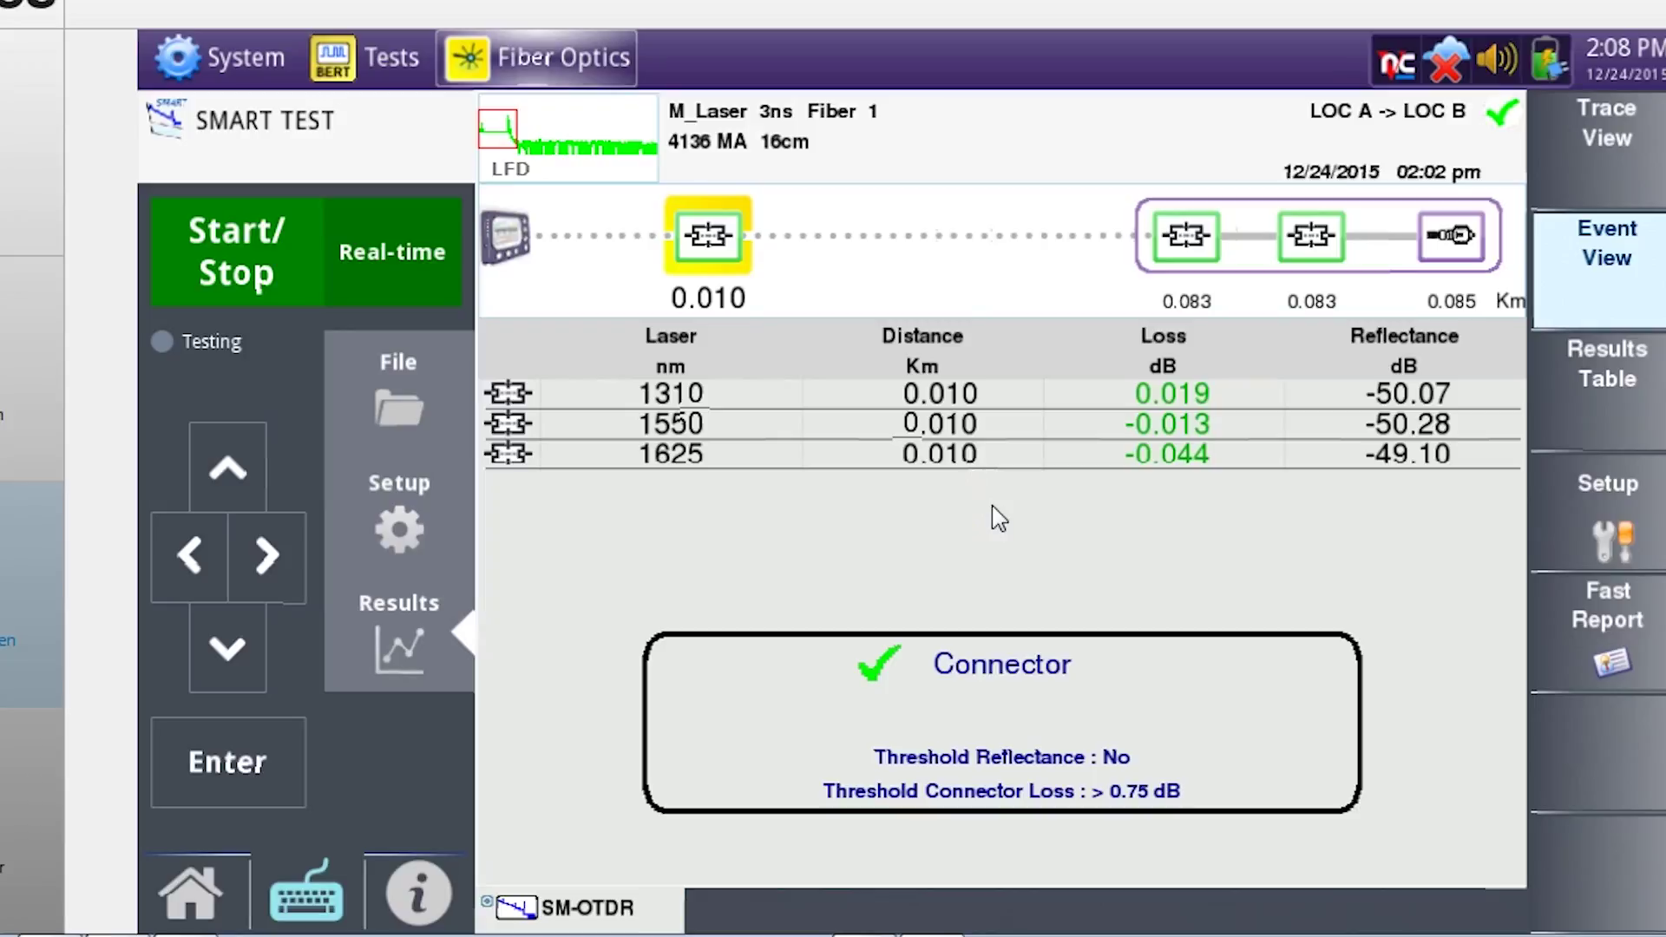
pyautogui.click(1599, 373)
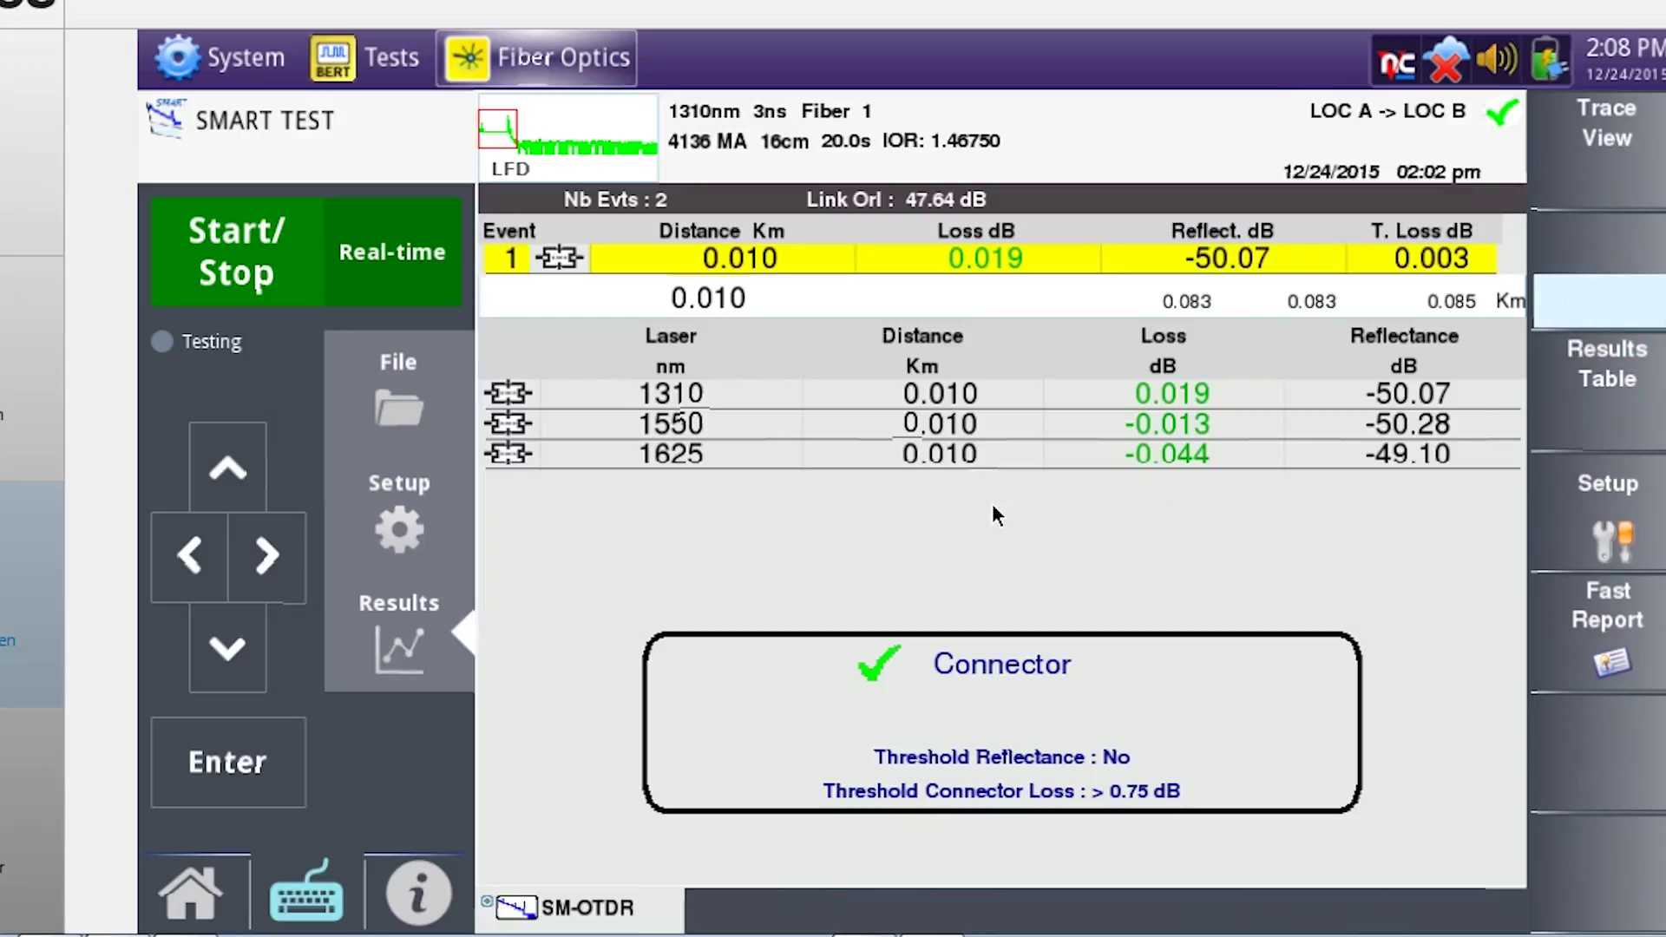
pyautogui.click(1580, 130)
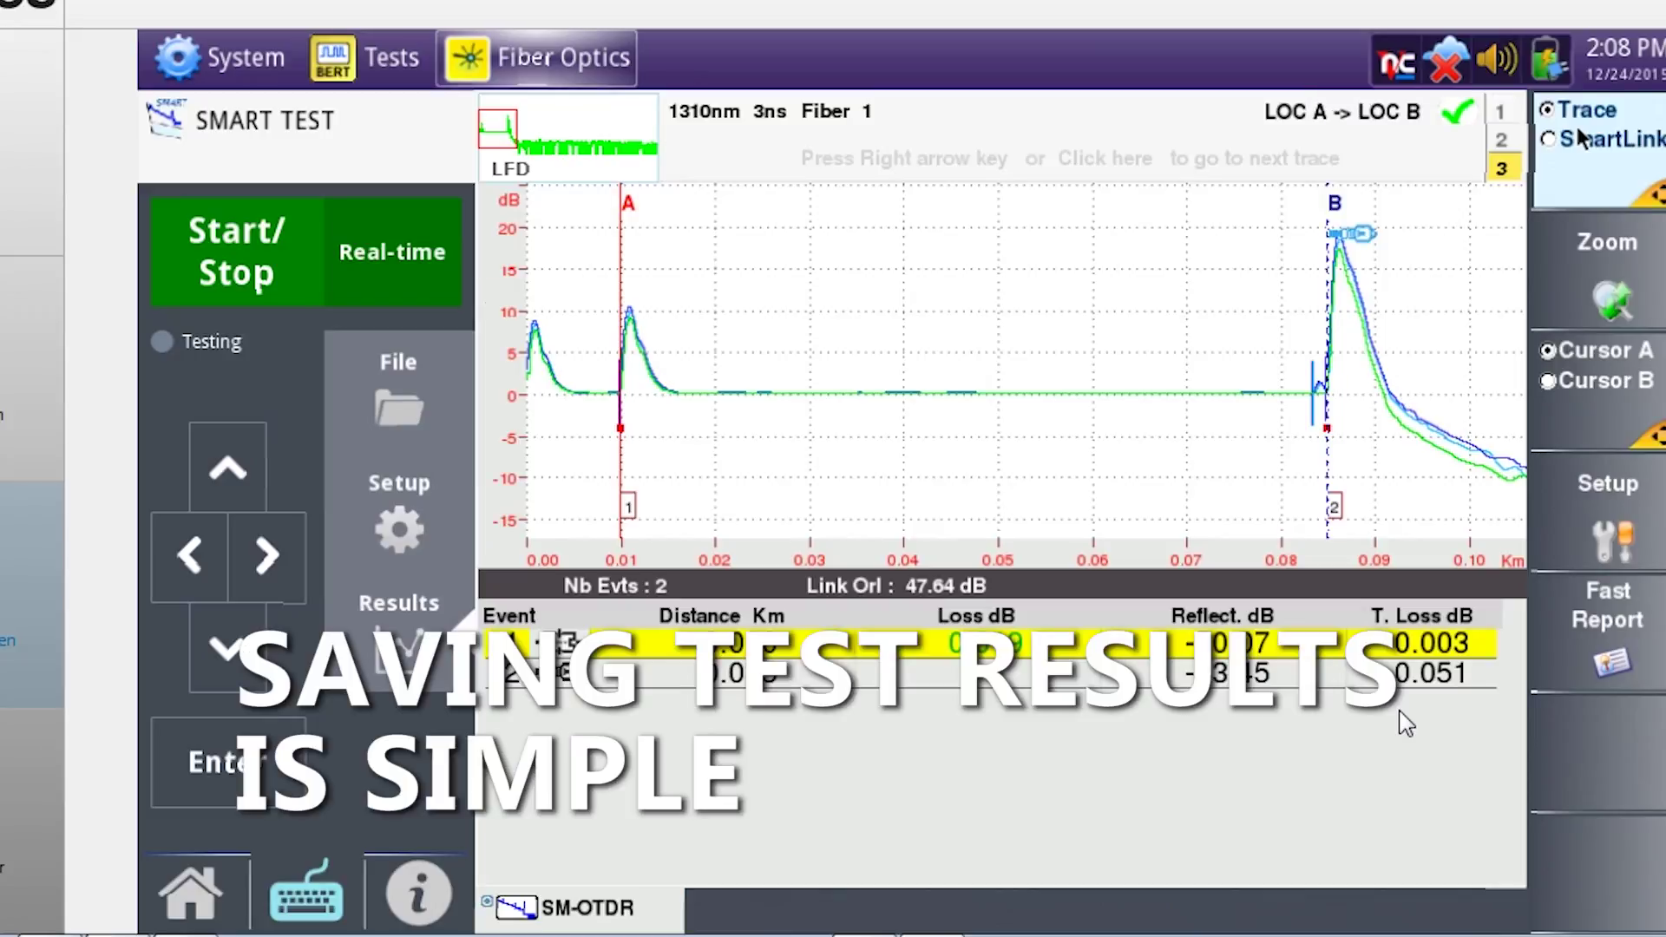
# Set Fast Report to File + pdf with fiber number 15, then choose Save All
pyautogui.click(1606, 618)
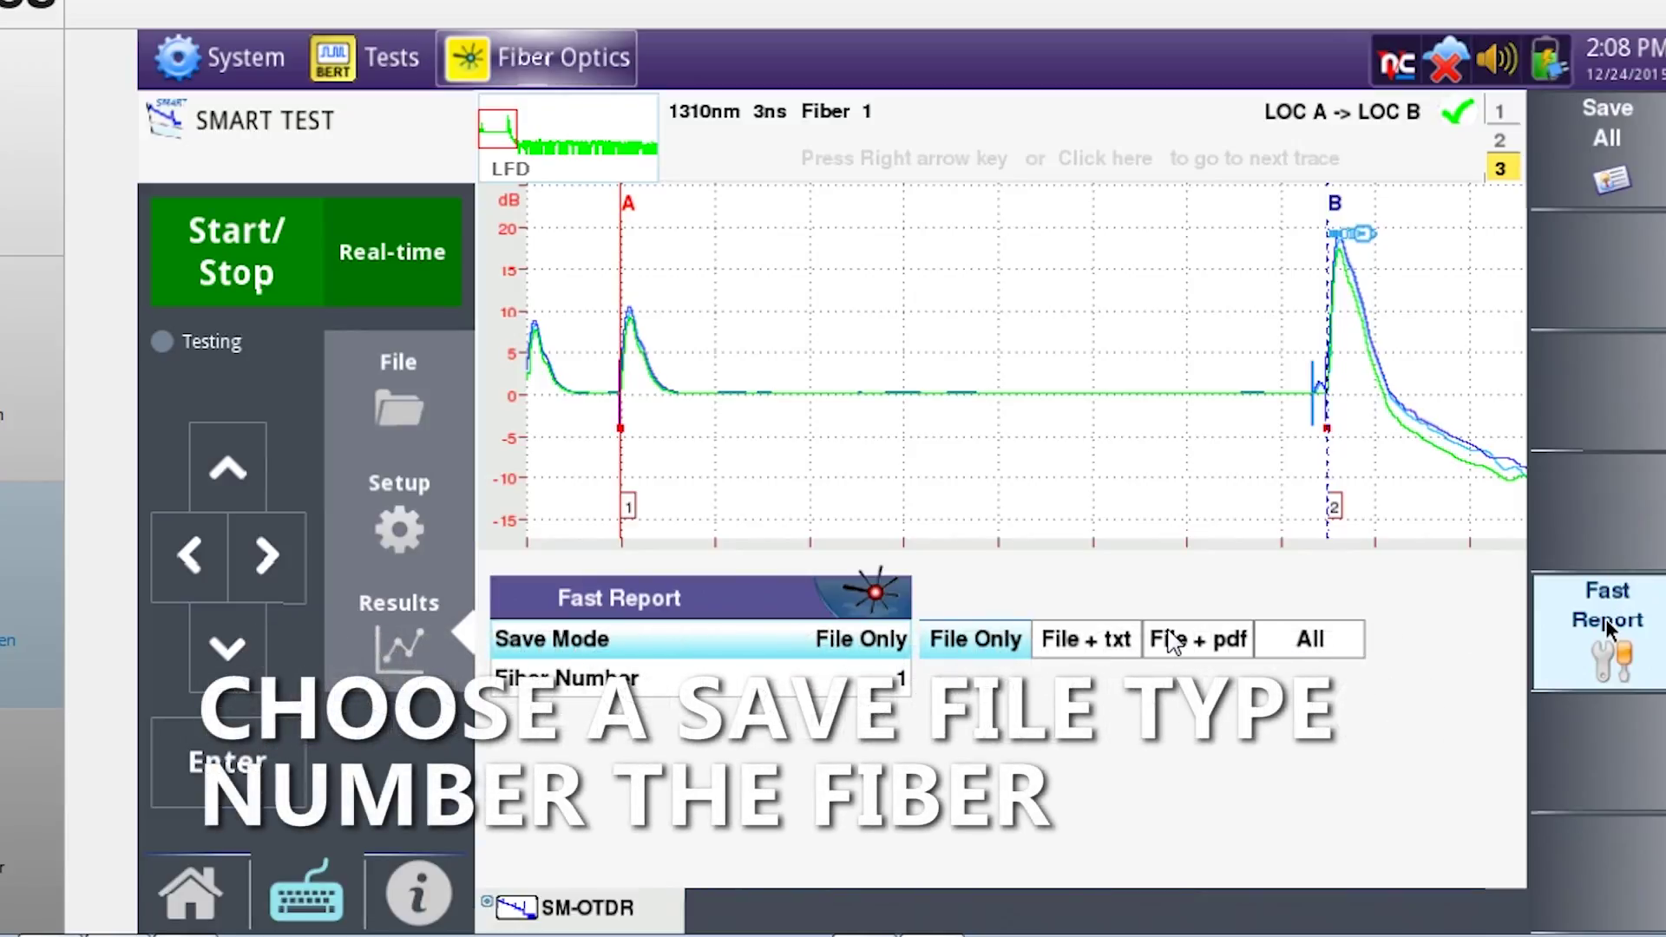
pyautogui.click(1172, 640)
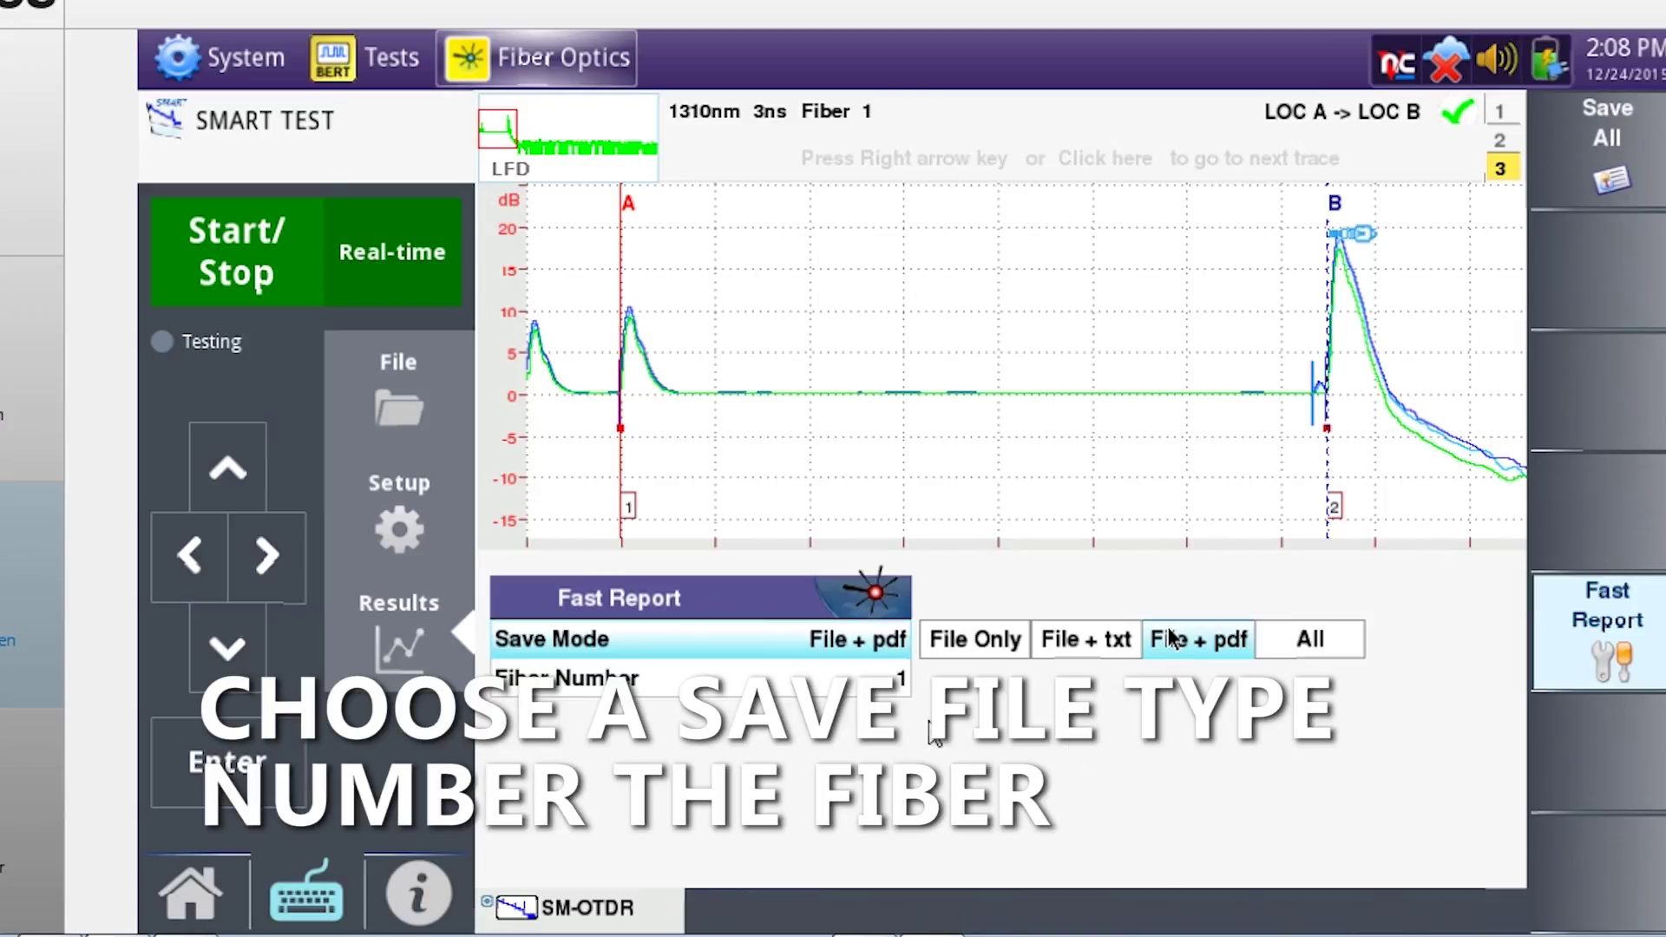
pyautogui.click(706, 678)
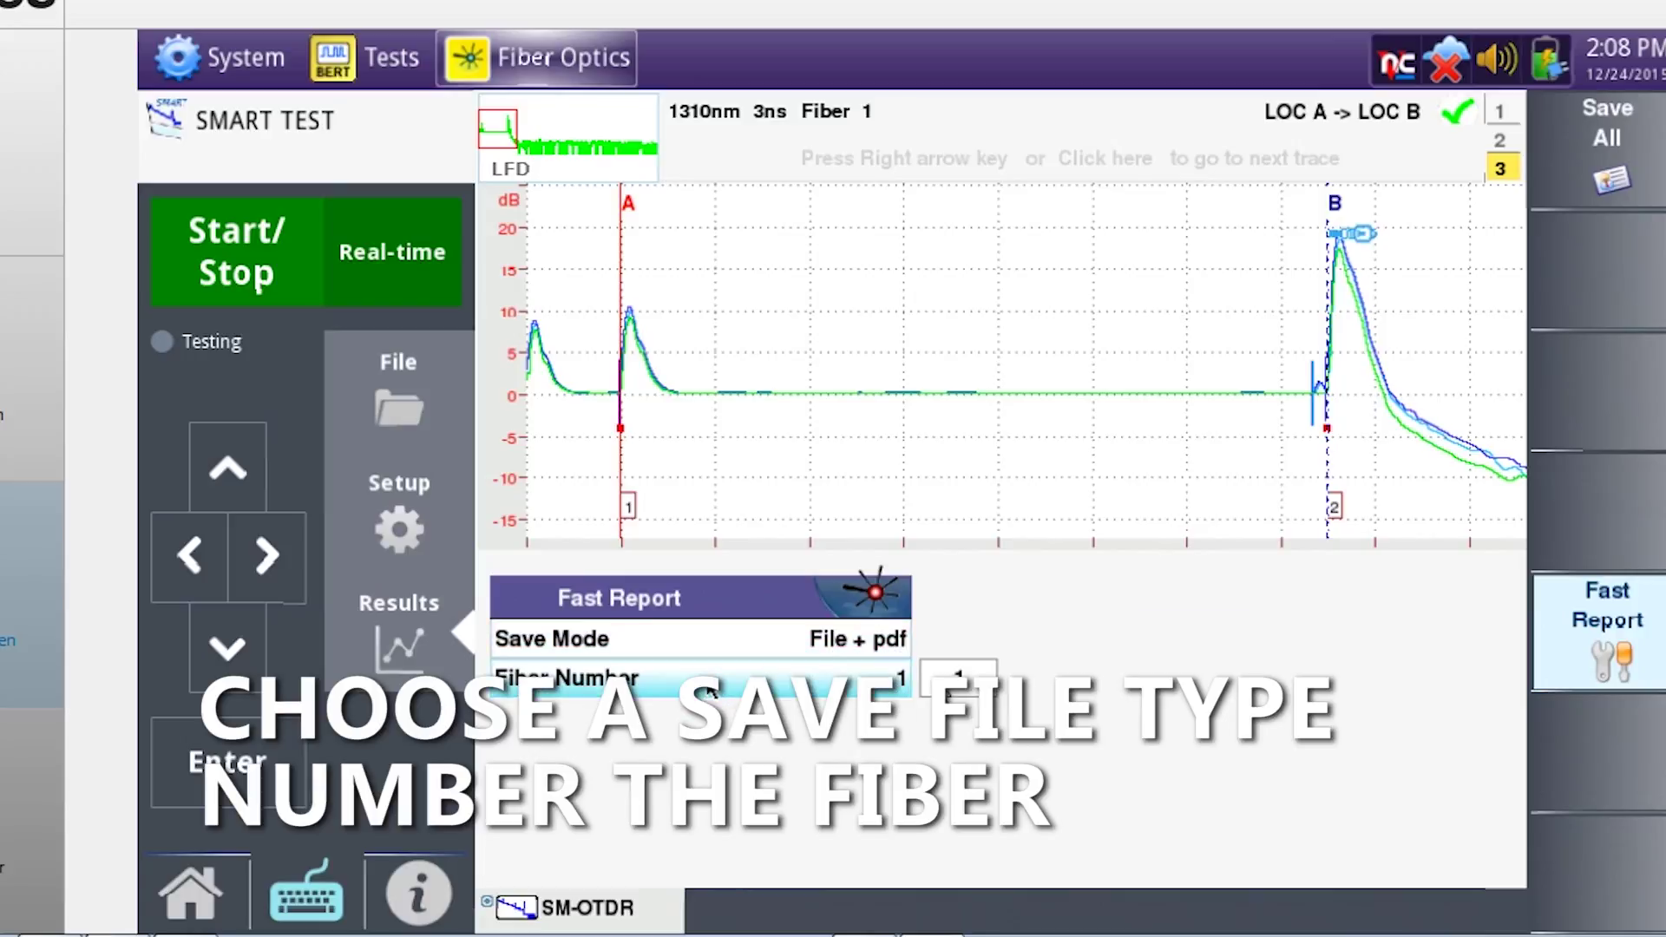
pyautogui.click(989, 686)
pyautogui.write('15')
pyautogui.press('Return')
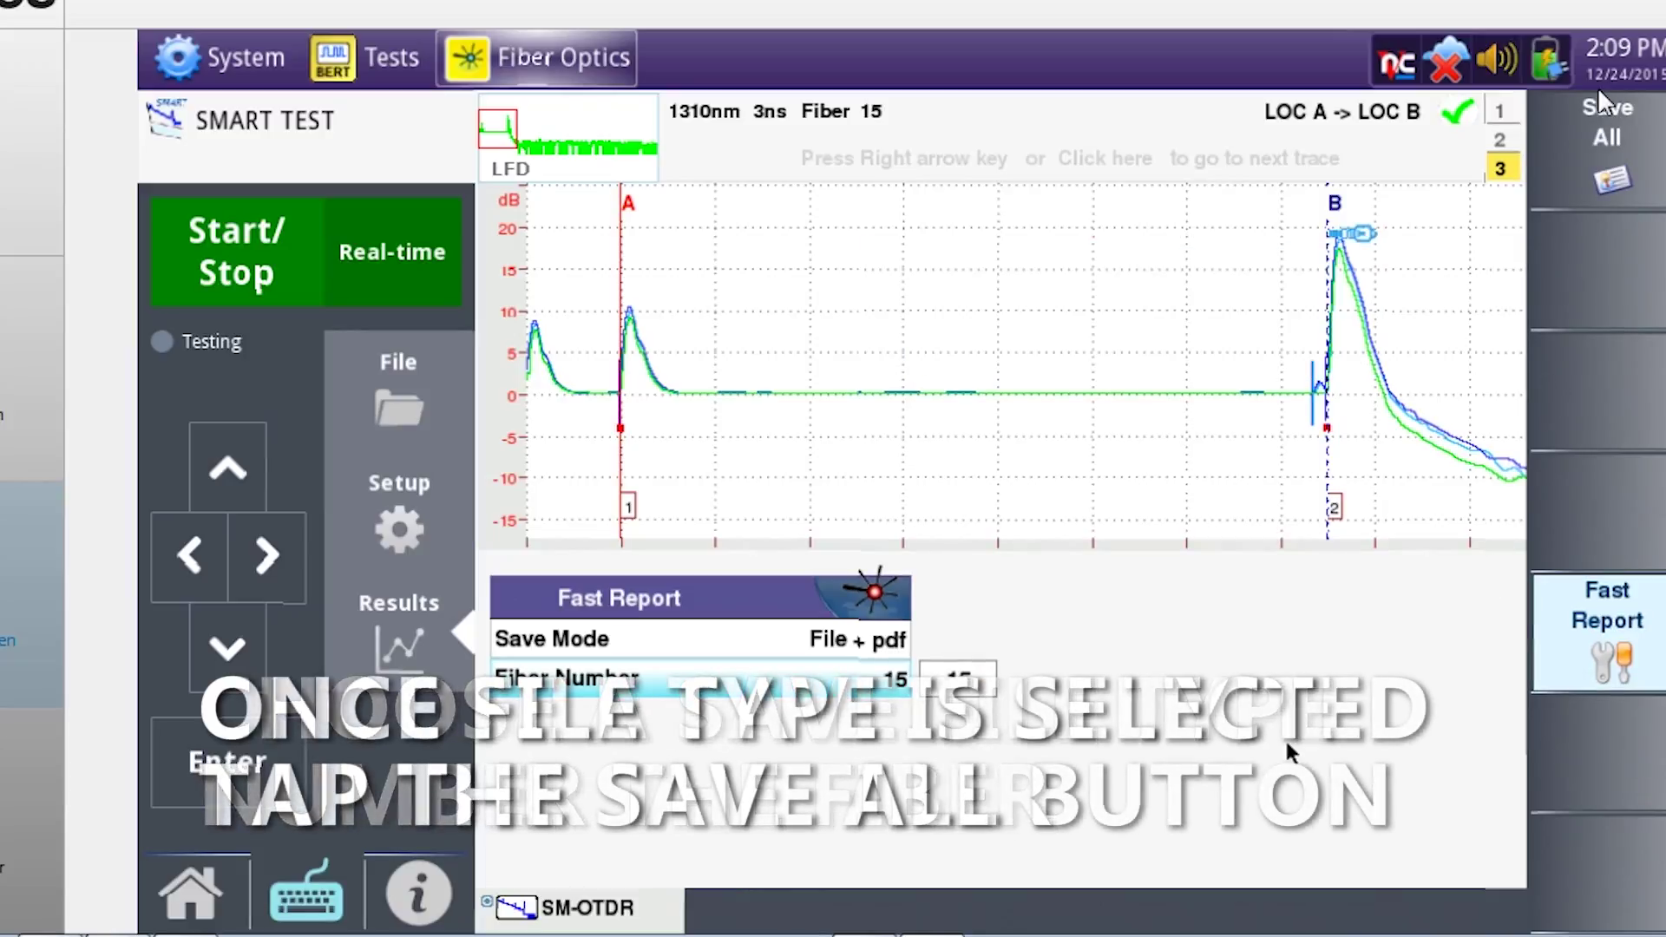
pyautogui.click(1608, 137)
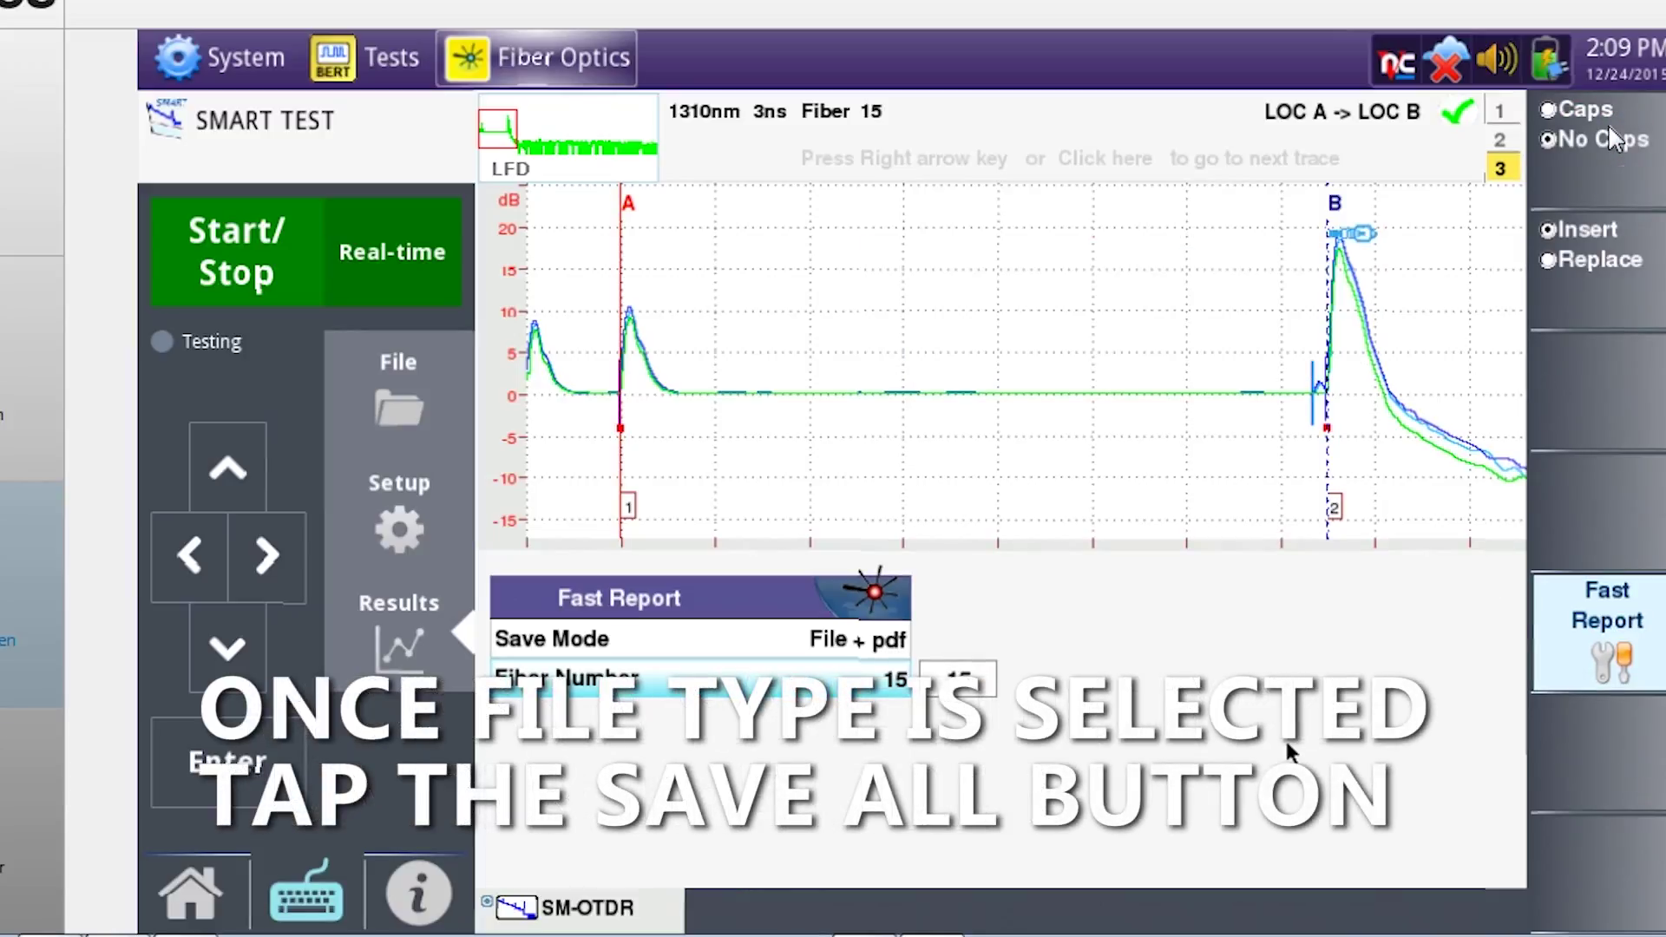